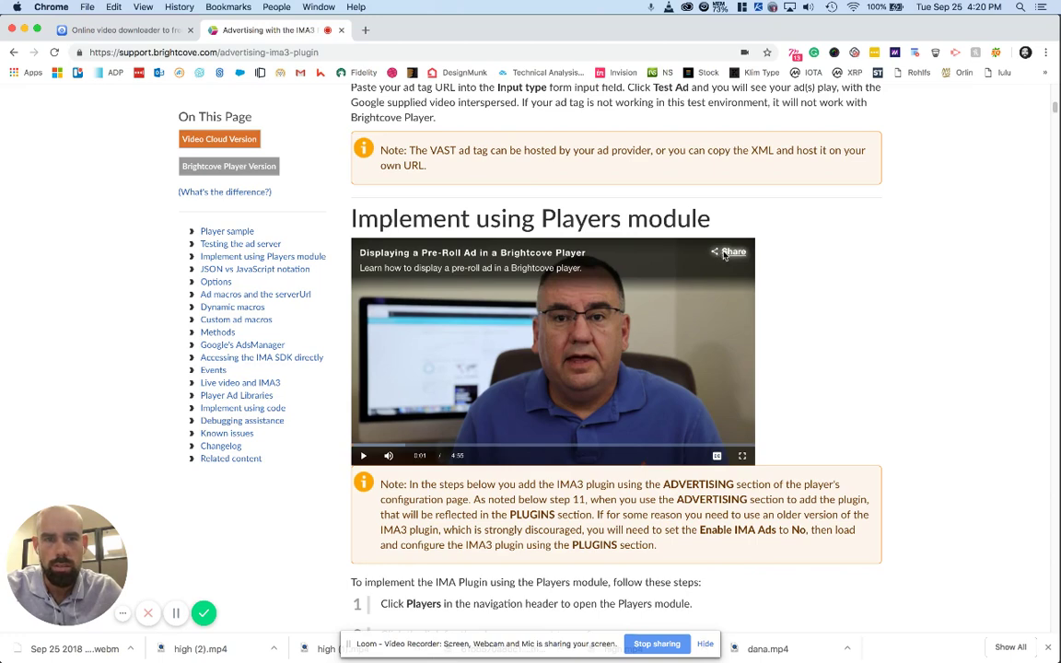
# - Copy the iframe embed code from the Brightcove video's share overlay and paste it below the existing URL in the TextEdit document
pyautogui.click(733, 252)
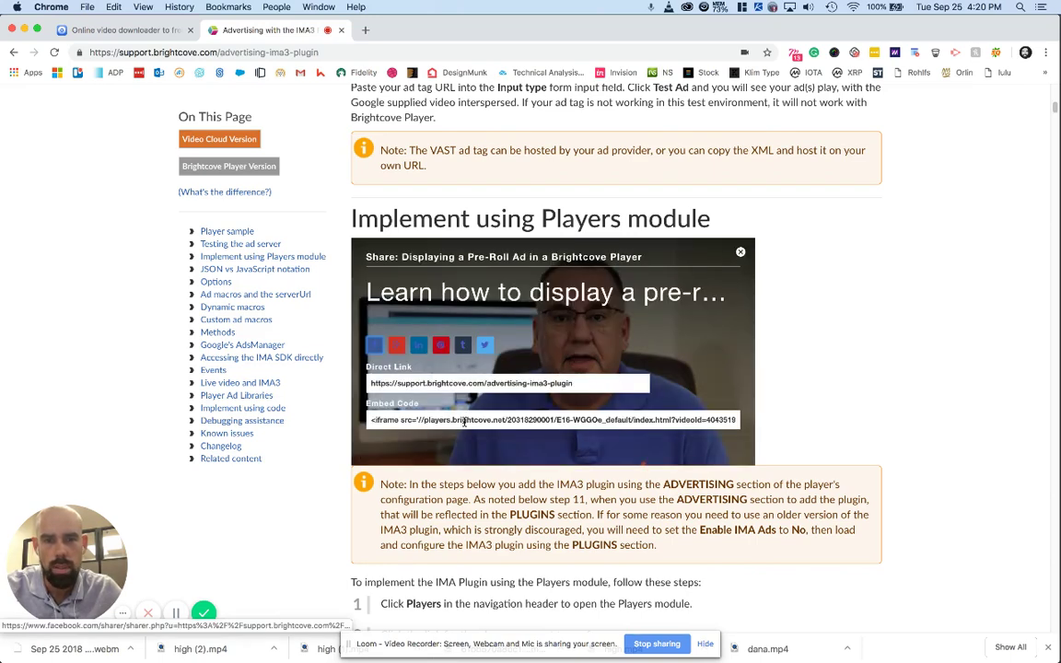
pyautogui.moveTo(464, 422); pyautogui.dragTo(836, 425)
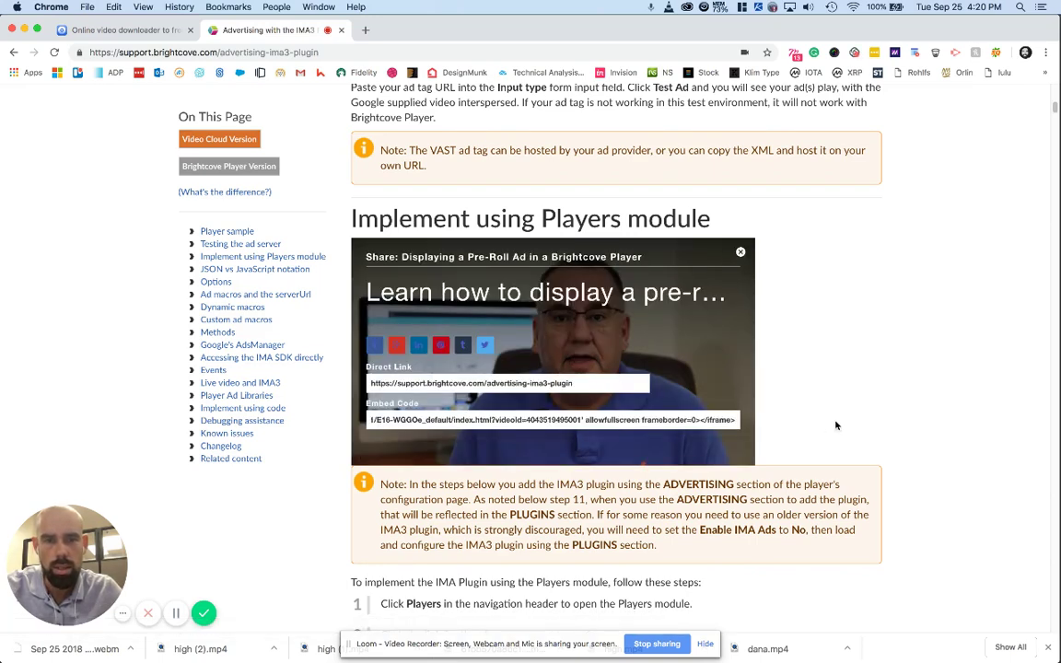
pyautogui.click(734, 422)
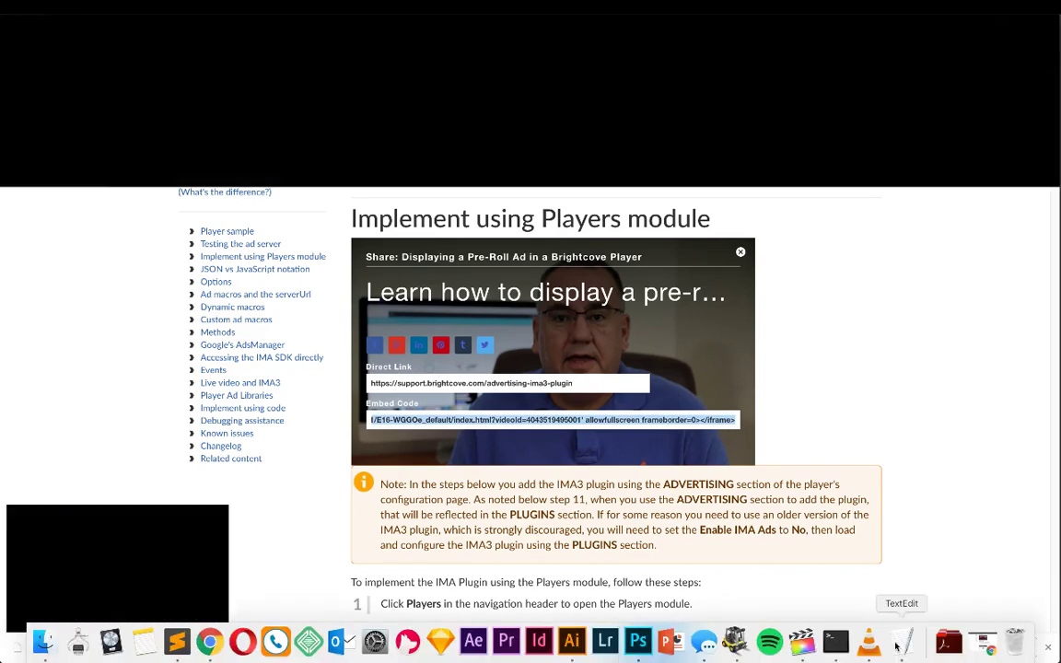
pyautogui.click(902, 648)
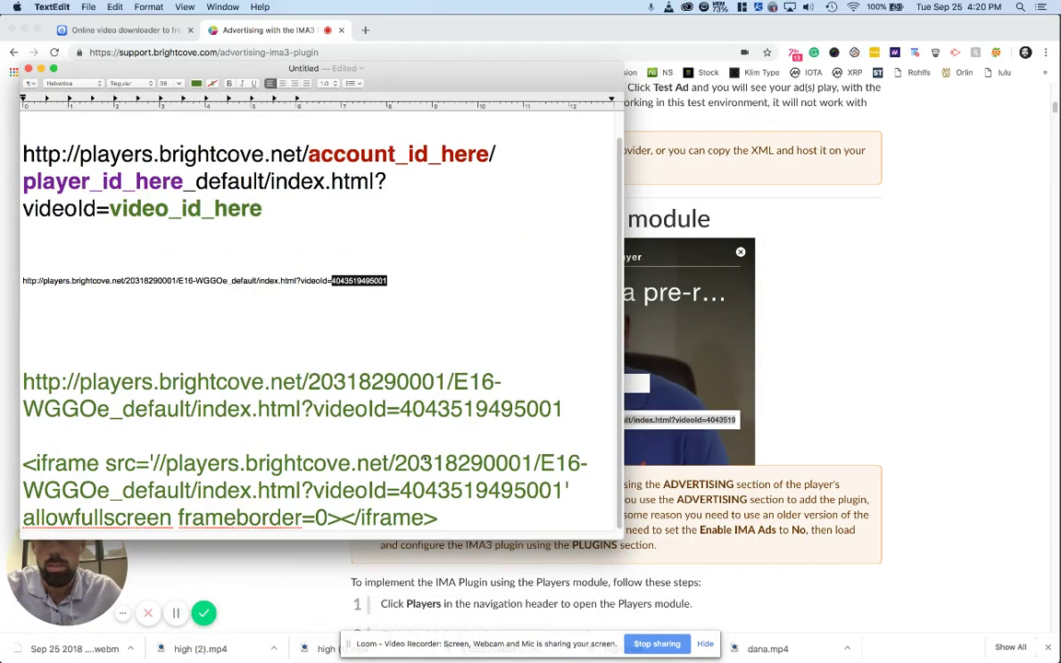
pyautogui.moveTo(451, 520); pyautogui.dragTo(12, 458)
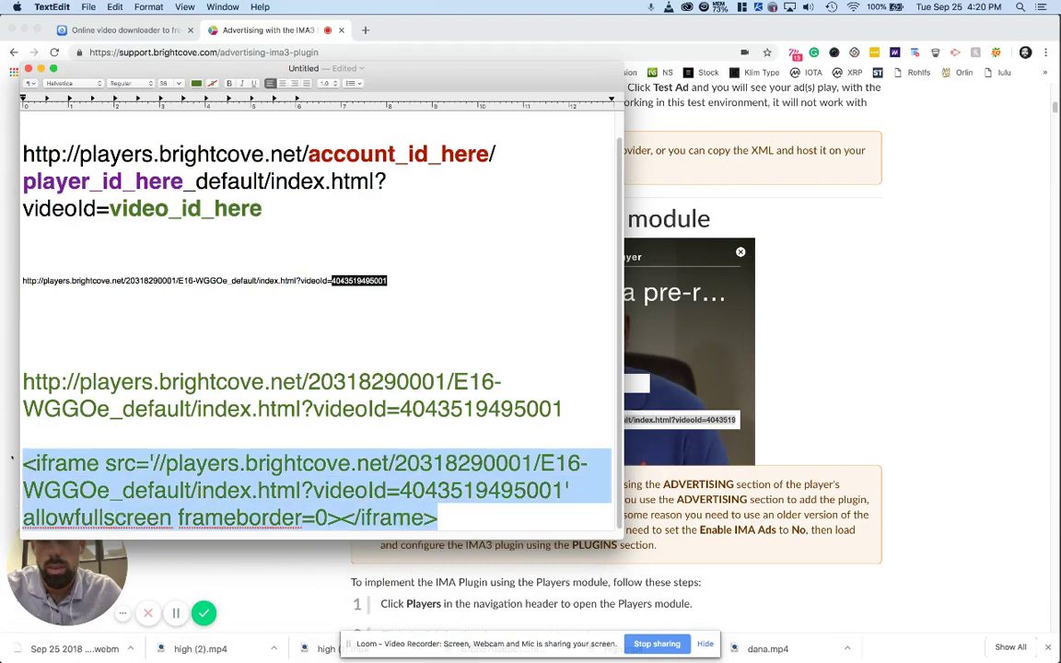
pyautogui.click(173, 491)
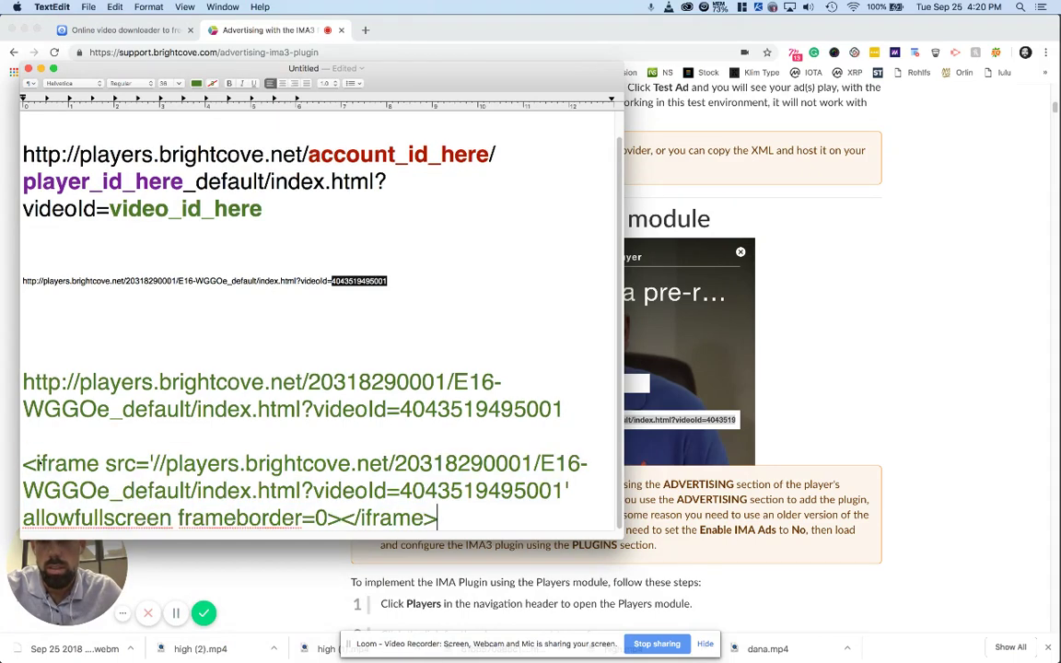
pyautogui.moveTo(23, 463); pyautogui.dragTo(448, 517)
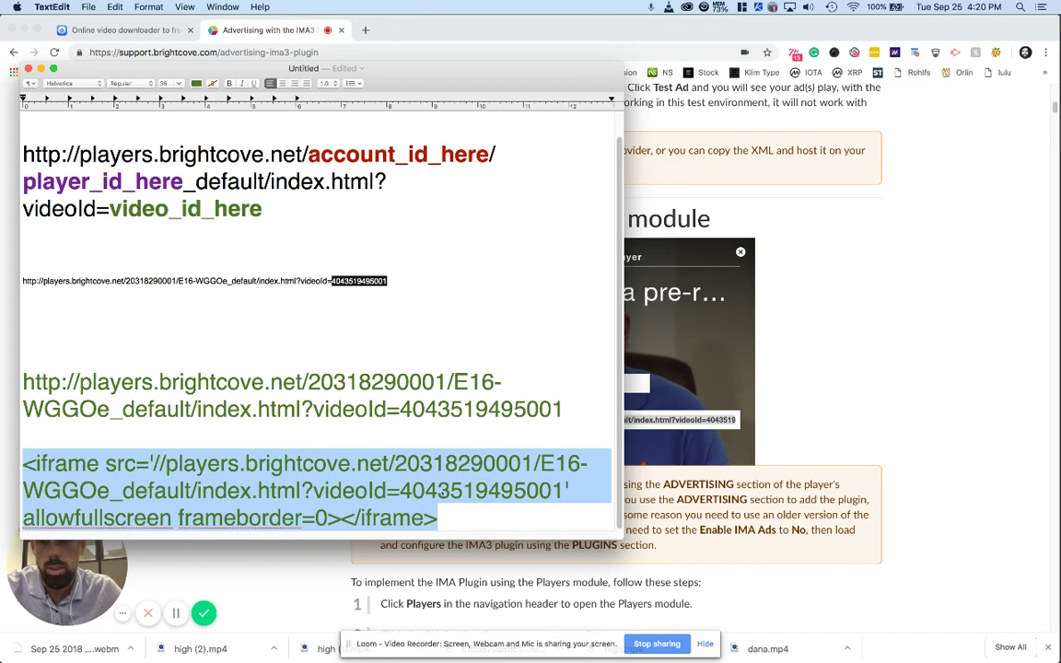
pyautogui.click(111, 429)
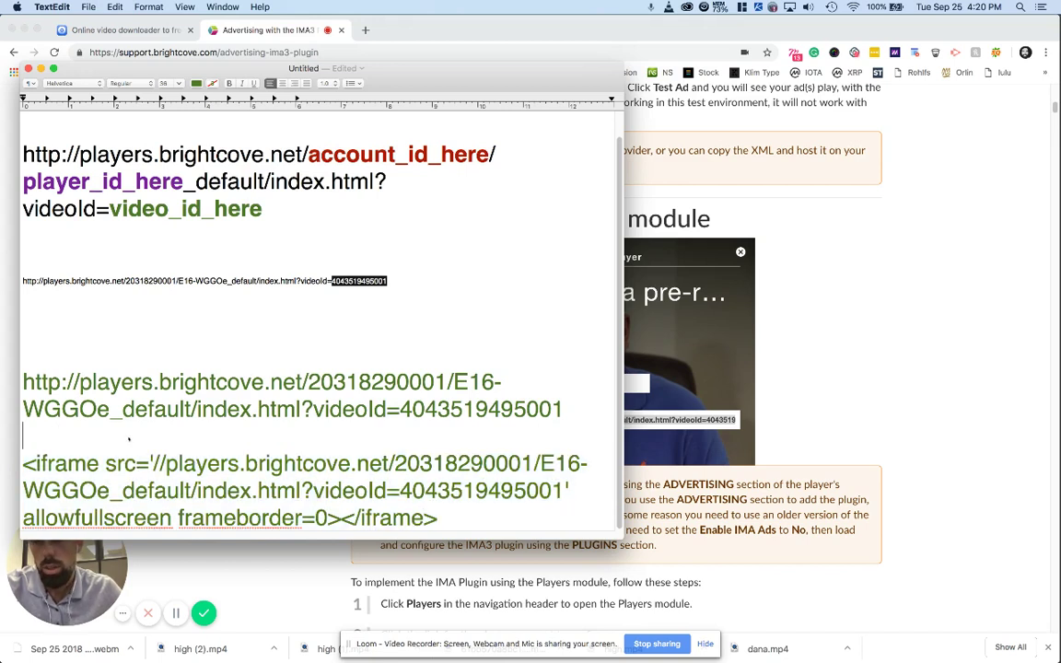
# - Strip the iframe markup before and after the player address in the pasted embed code and prefix the address with "http:"
pyautogui.moveTo(152, 463); pyautogui.dragTo(2, 465)
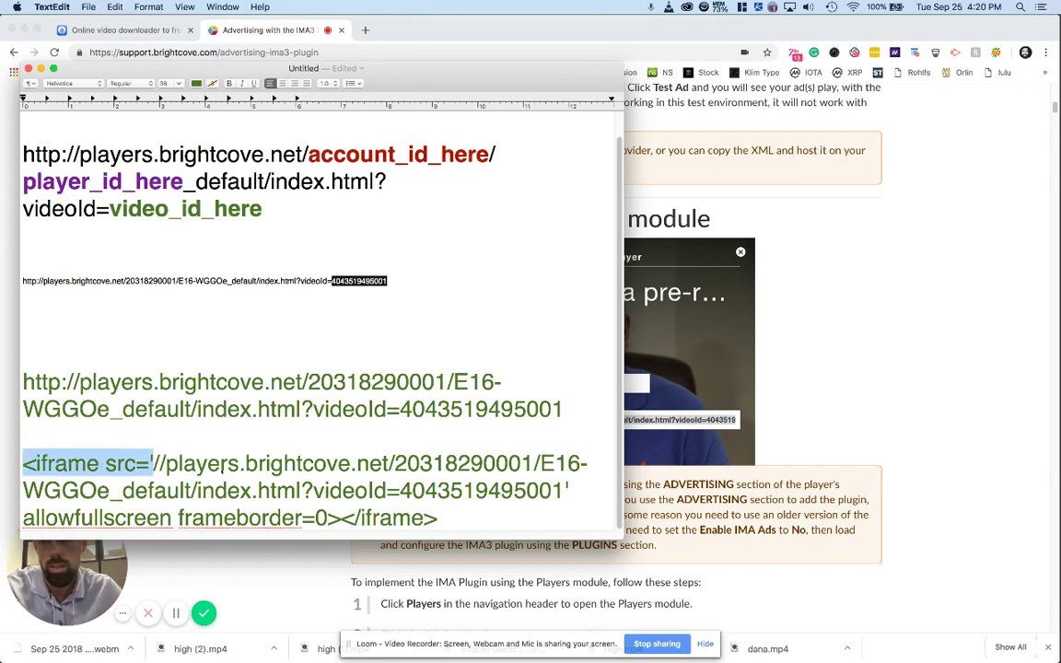
pyautogui.press('BackSpace')
pyautogui.click(328, 518)
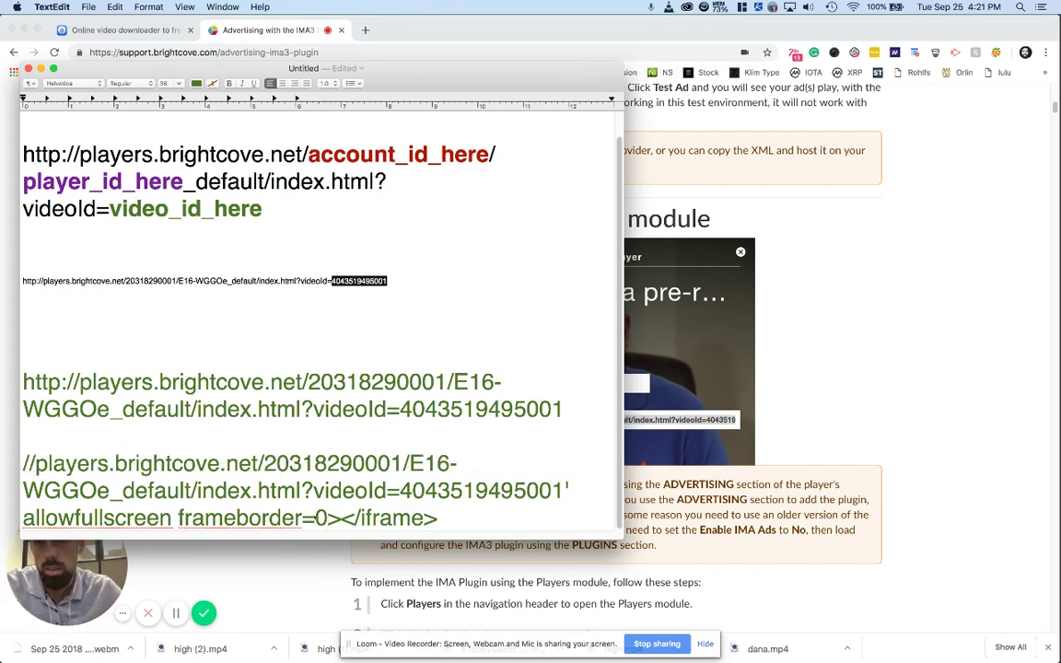
pyautogui.moveTo(570, 492); pyautogui.dragTo(570, 518)
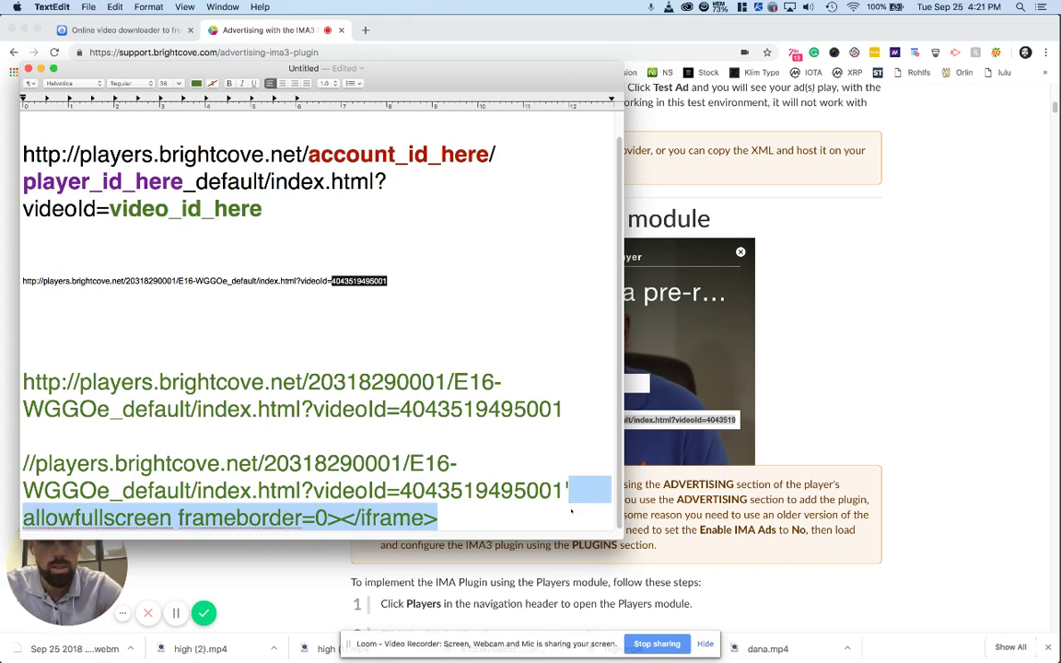
pyautogui.press('BackSpace')
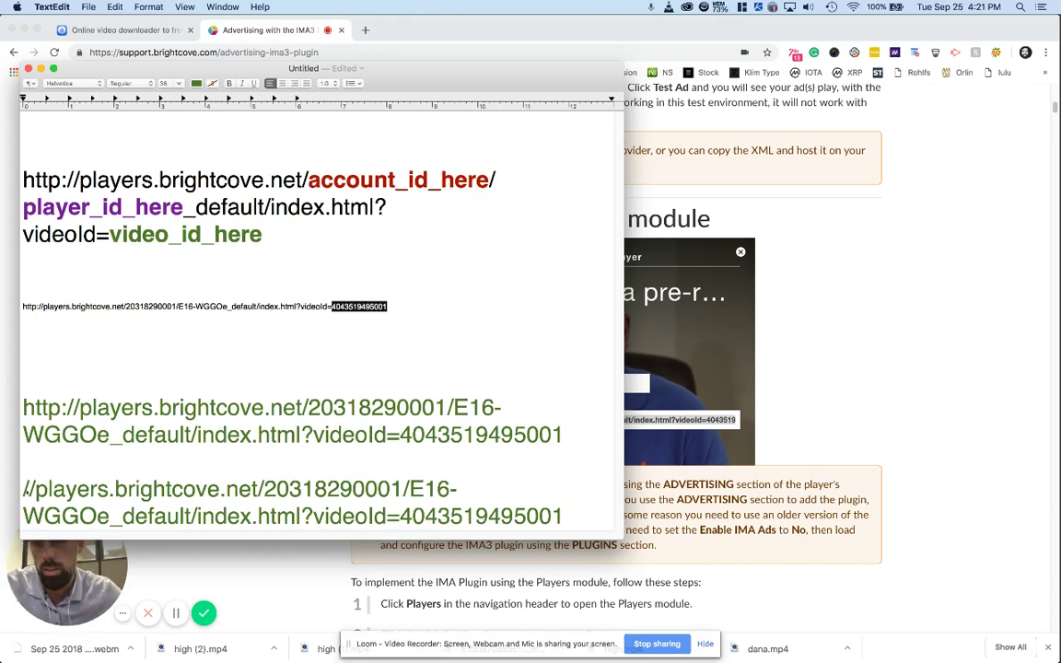
pyautogui.write('http')
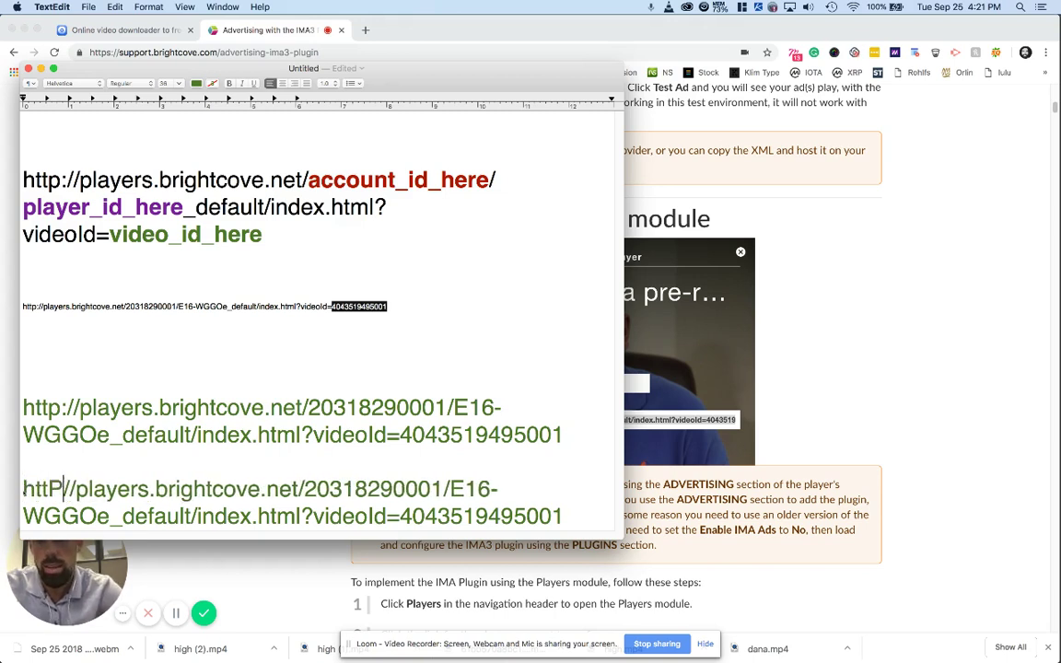
pyautogui.write(':')
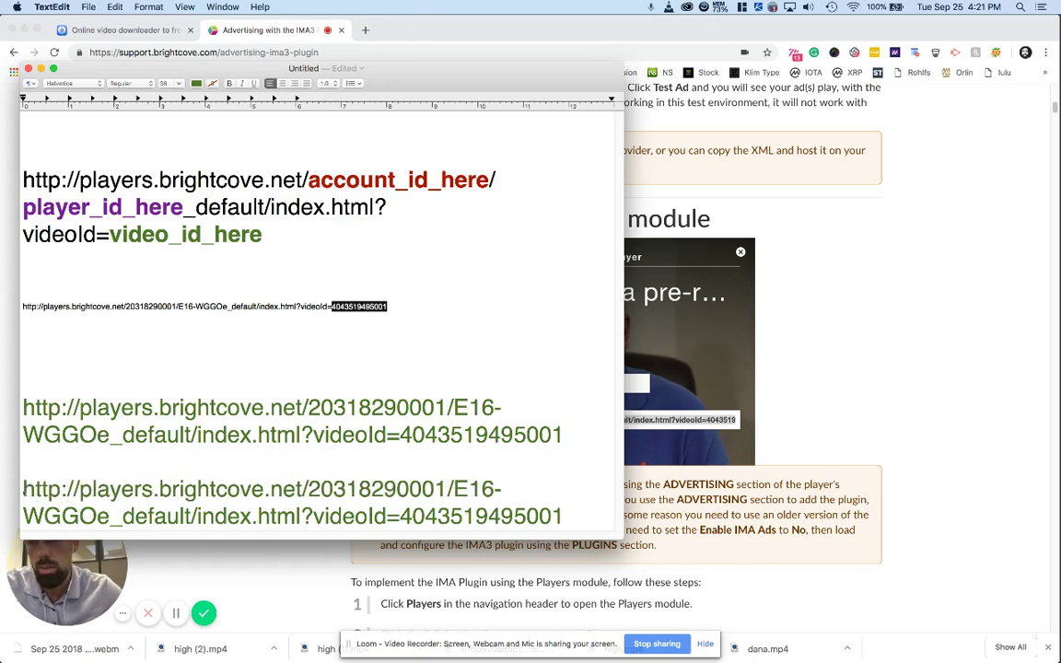
# - Copy the cleaned player URL, open it in a new Chrome tab to check the video, and close that tab
pyautogui.moveTo(23, 488); pyautogui.dragTo(564, 516)
pyautogui.press('super+c')
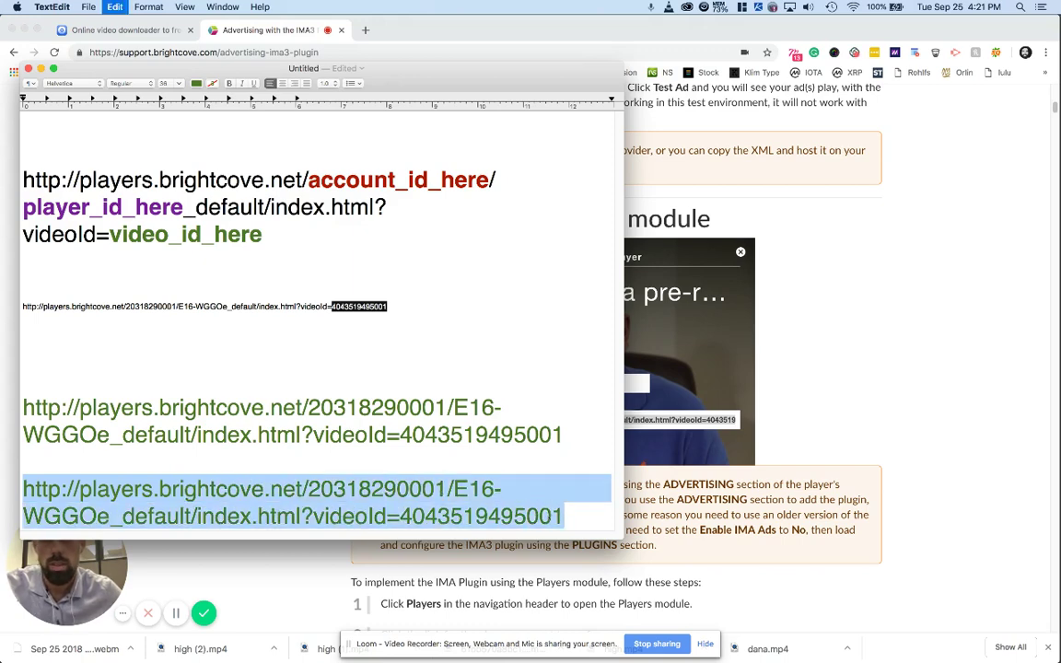
pyautogui.click(409, 31)
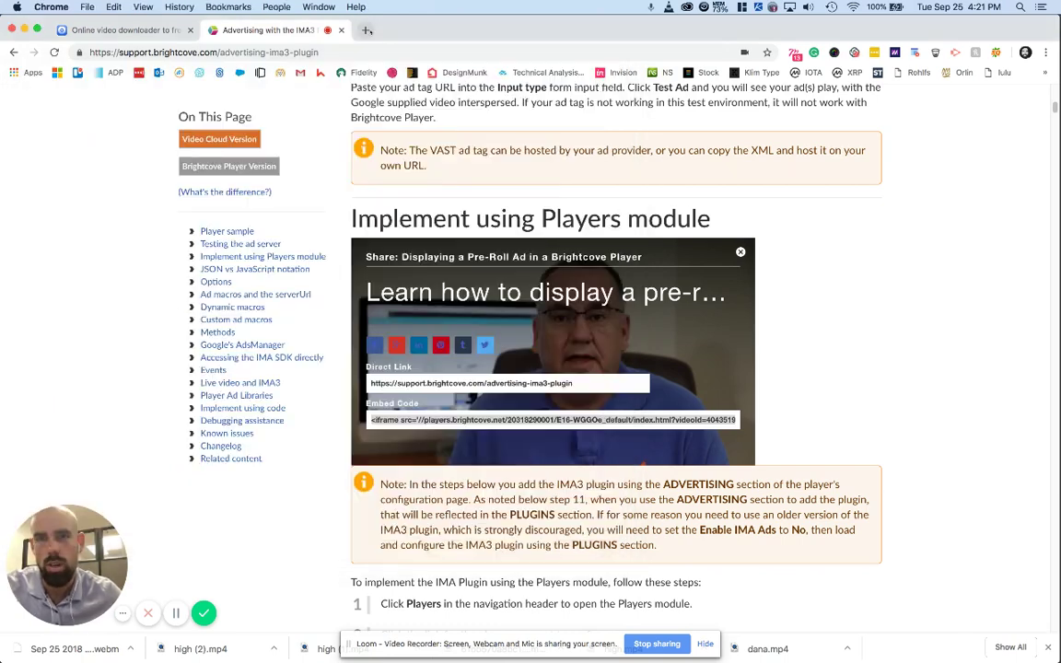
pyautogui.click(365, 29)
pyautogui.press('super+v')
pyautogui.press('Return')
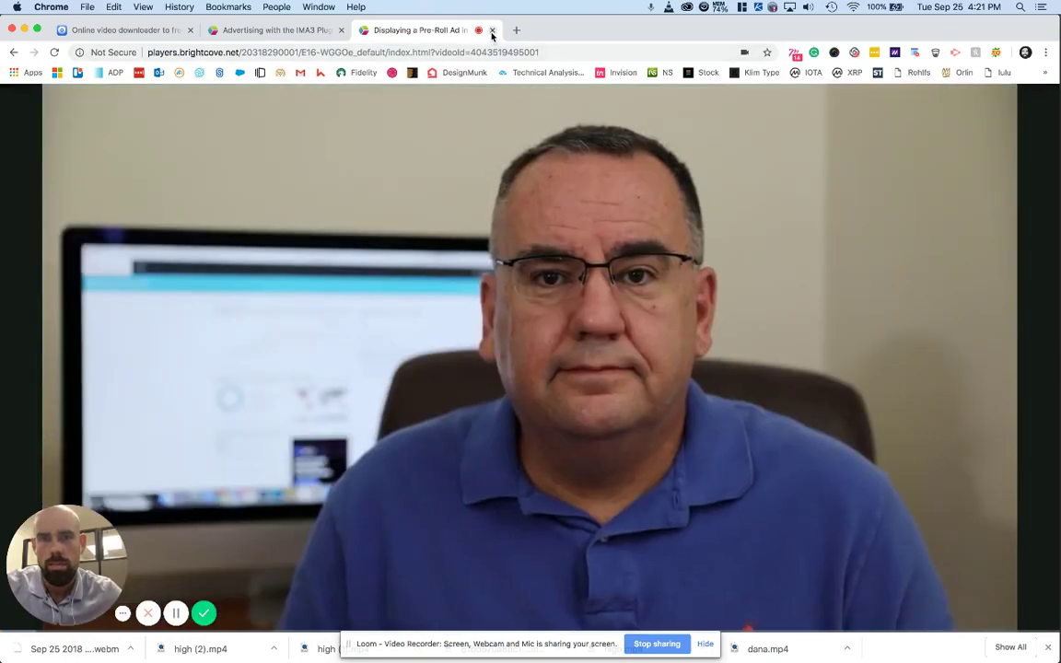
pyautogui.click(492, 30)
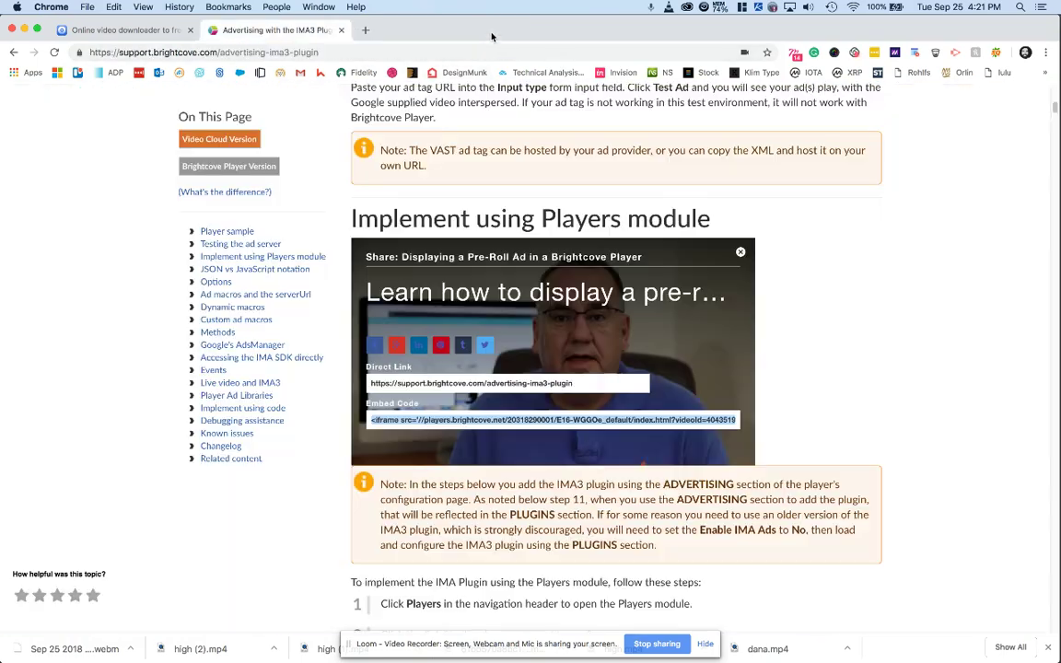
# - Submit the copied player URL to Apowersoft's Free Online Video Downloader in place of the existing address
pyautogui.click(113, 32)
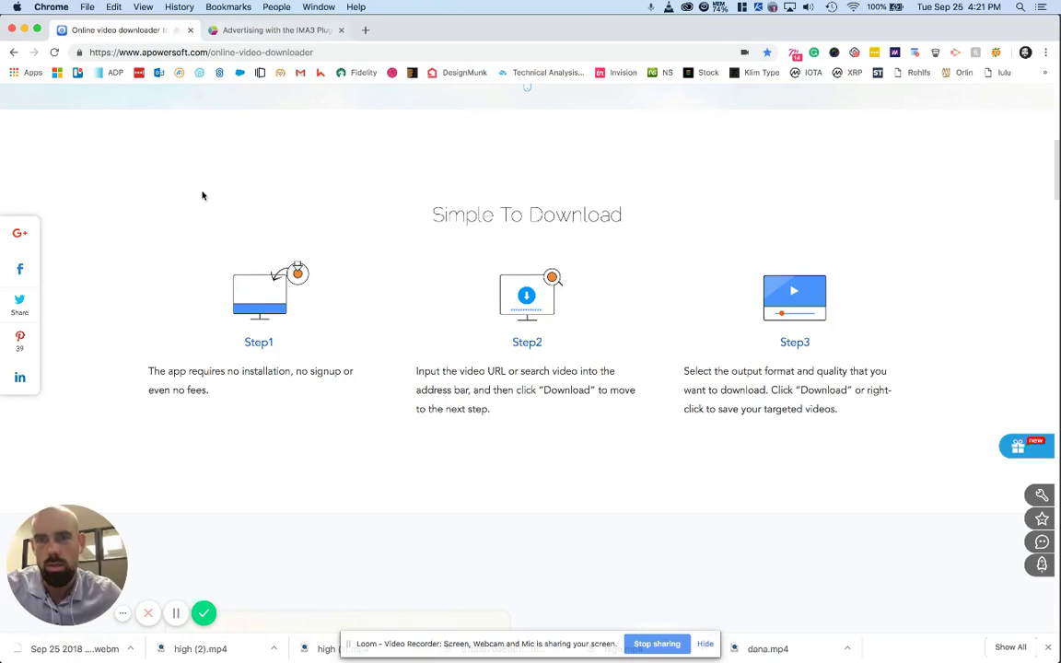
pyautogui.scroll(6, 276, 267)
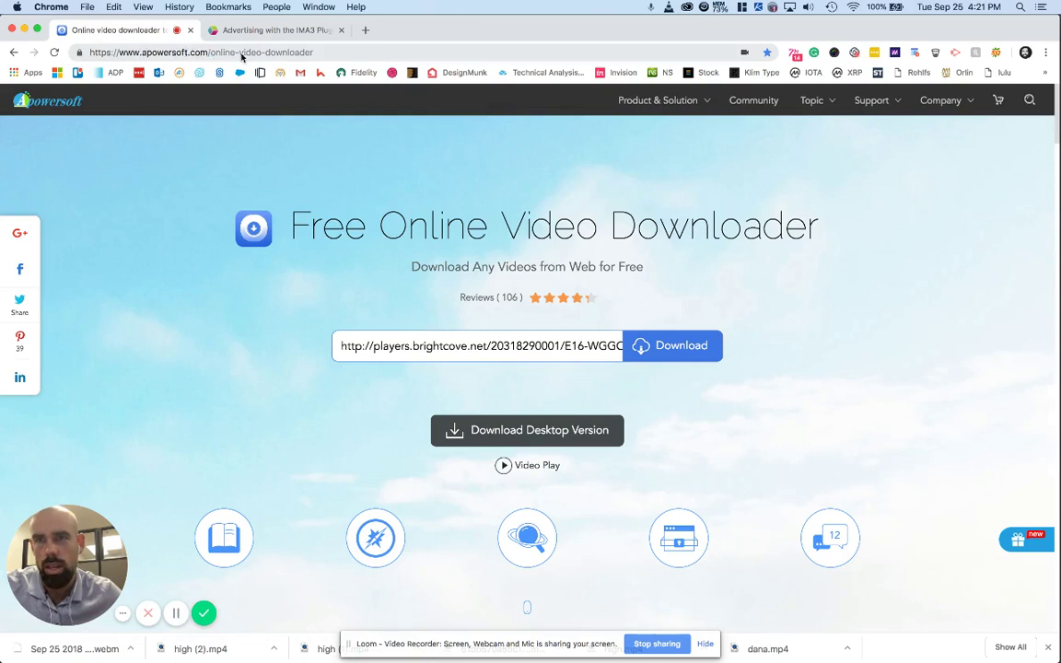
pyautogui.tripleClick(478, 347)
pyautogui.press('super+v')
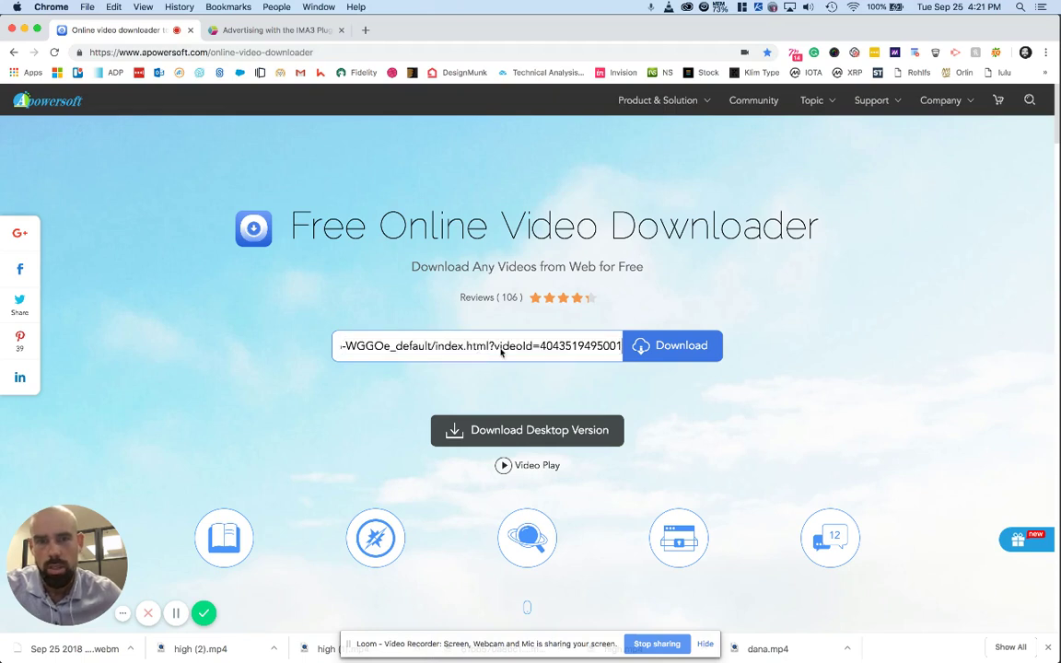
pyautogui.click(693, 345)
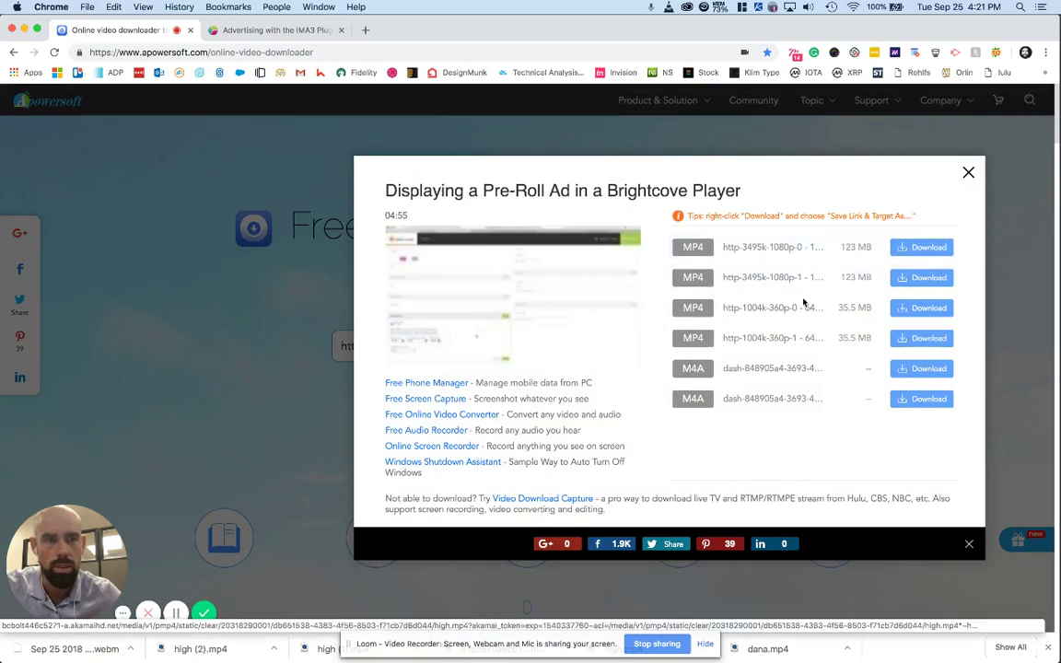
# - Open the first 1080p MP4 result, save the video to the Desktop as "high (3)", and close the video tab and results list
pyautogui.click(923, 247)
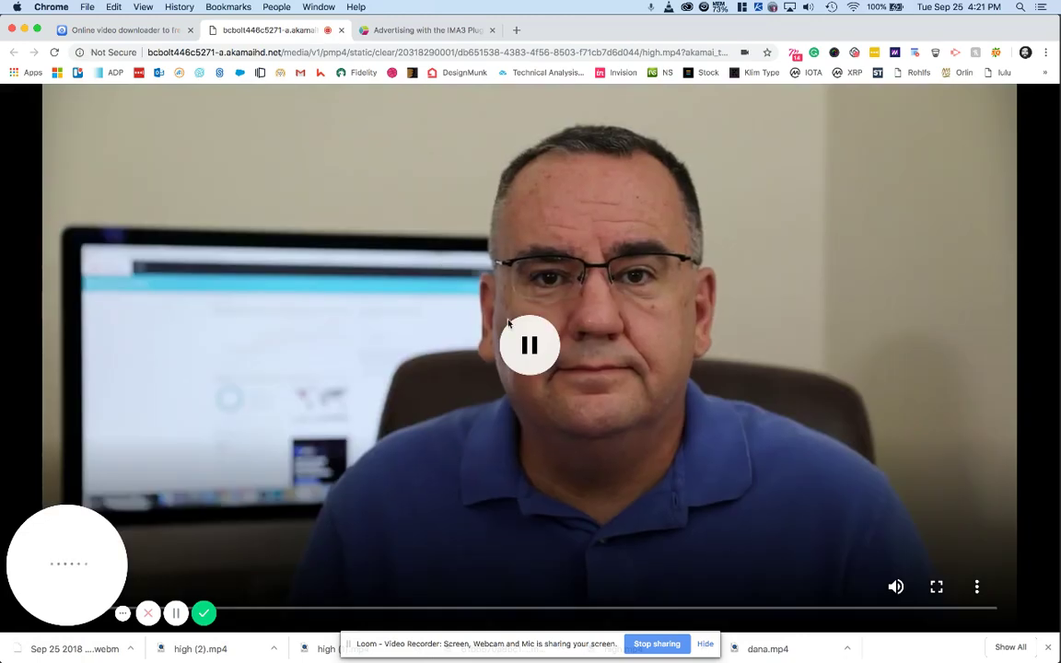
pyautogui.click(526, 345)
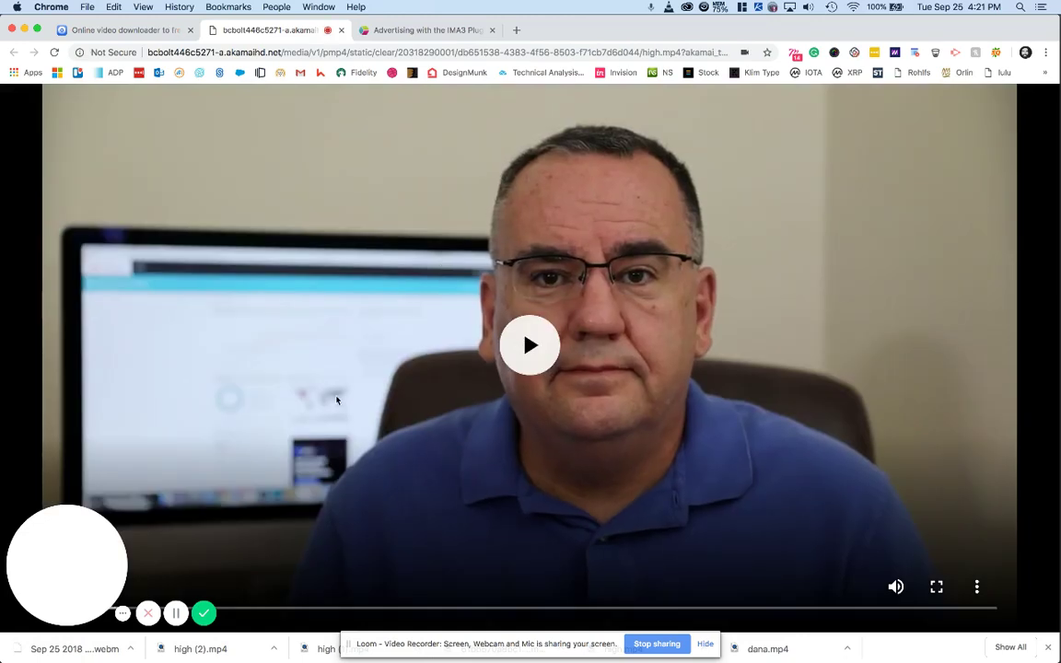
pyautogui.rightClick(628, 223)
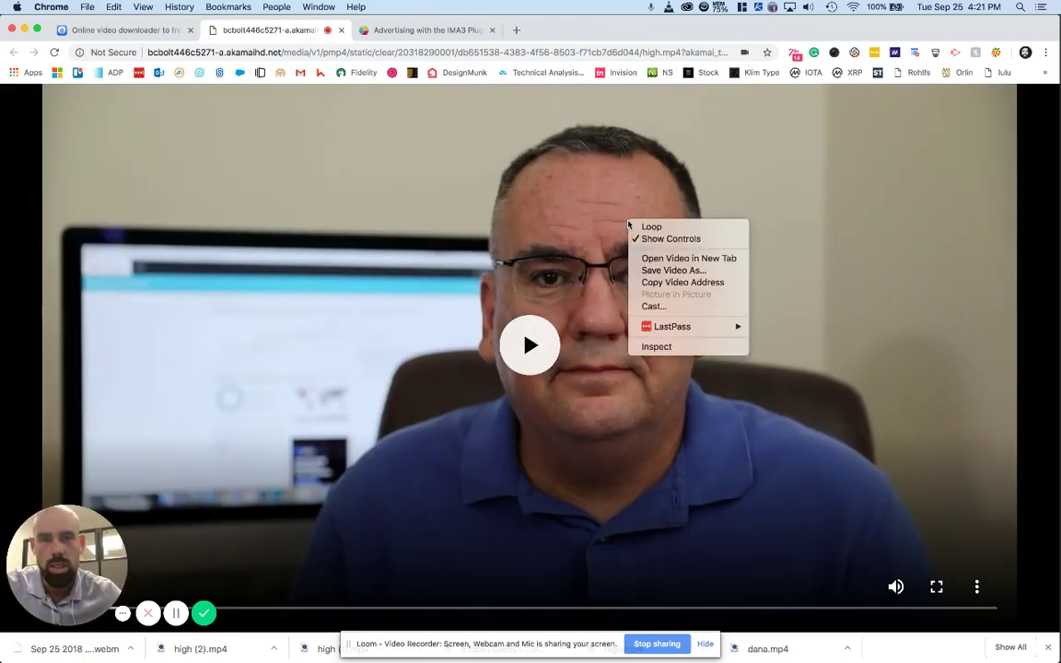
pyautogui.click(649, 270)
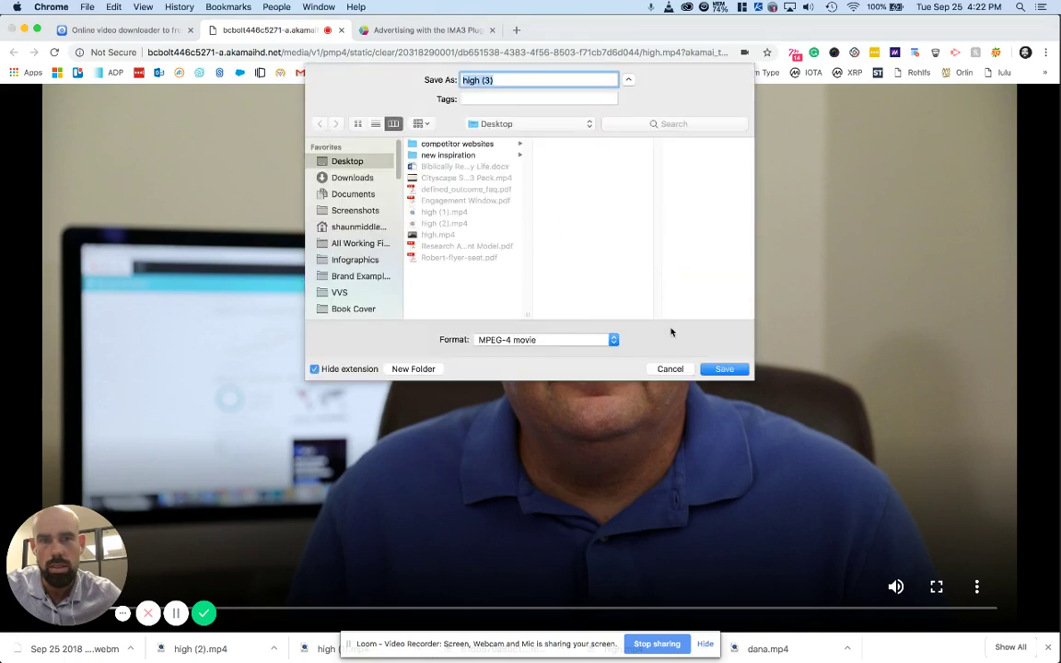
pyautogui.click(721, 368)
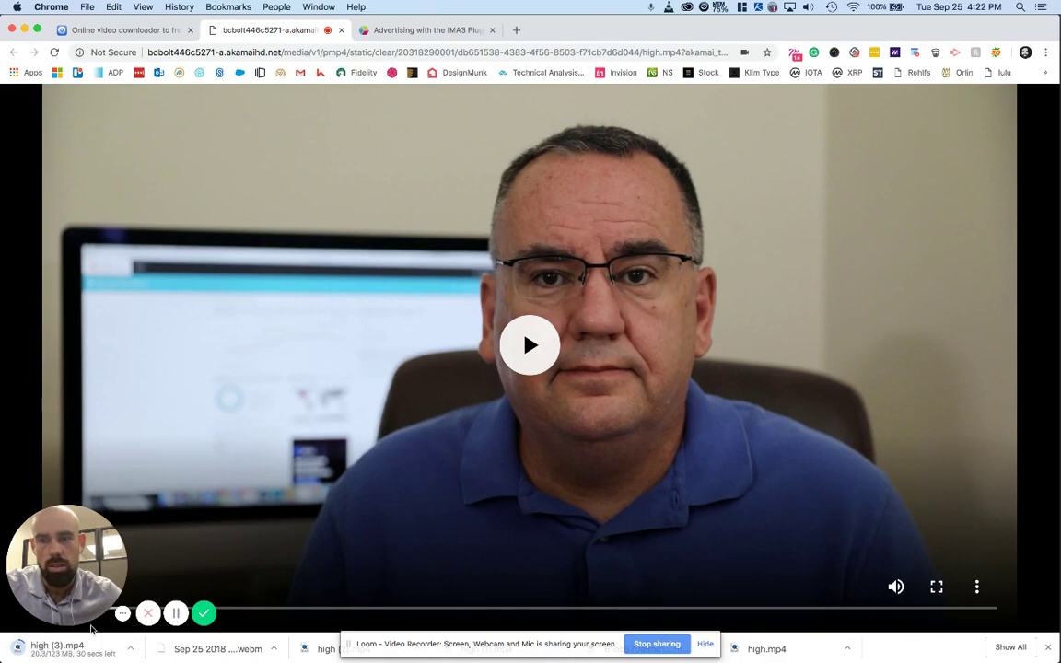
pyautogui.click(340, 30)
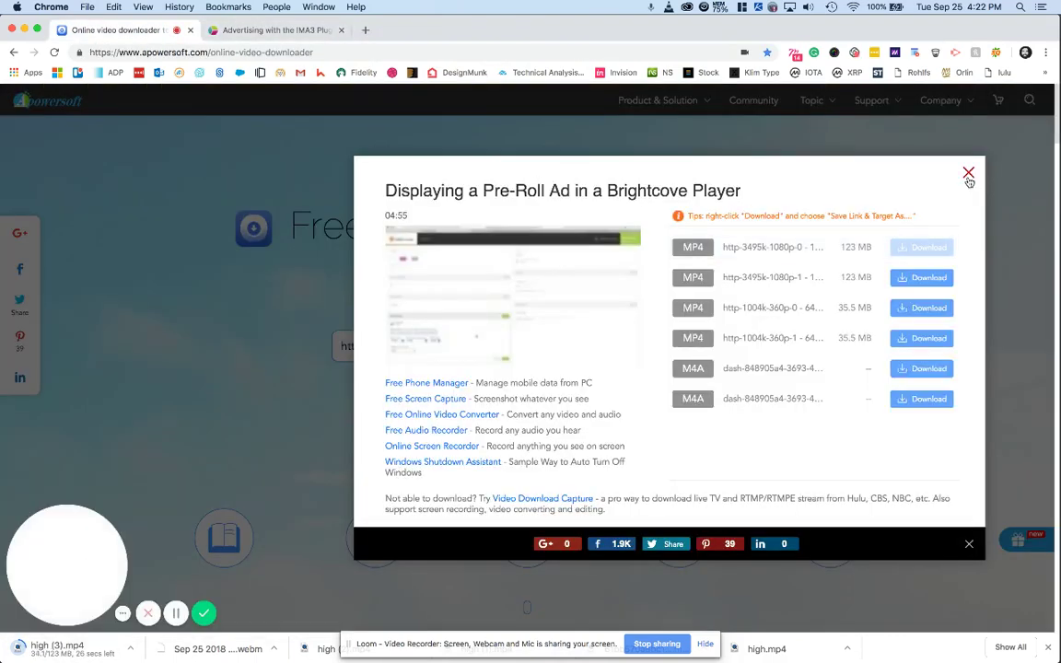
pyautogui.click(967, 172)
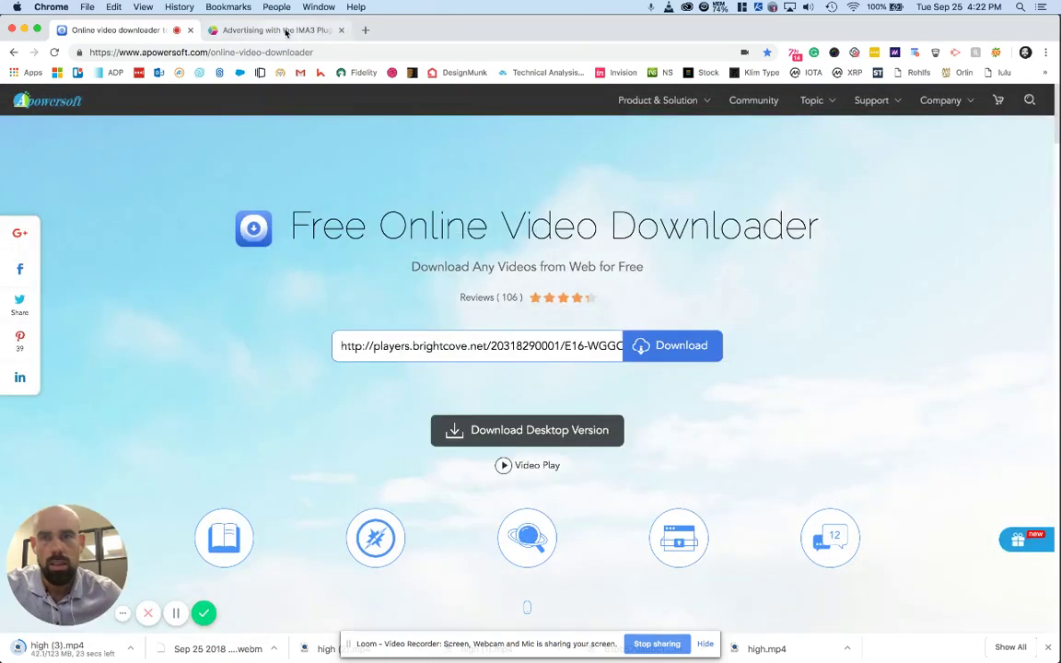
# - Return to the Brightcove IMA3 support page and close the video's share overlay
pyautogui.click(309, 28)
pyautogui.click(740, 252)
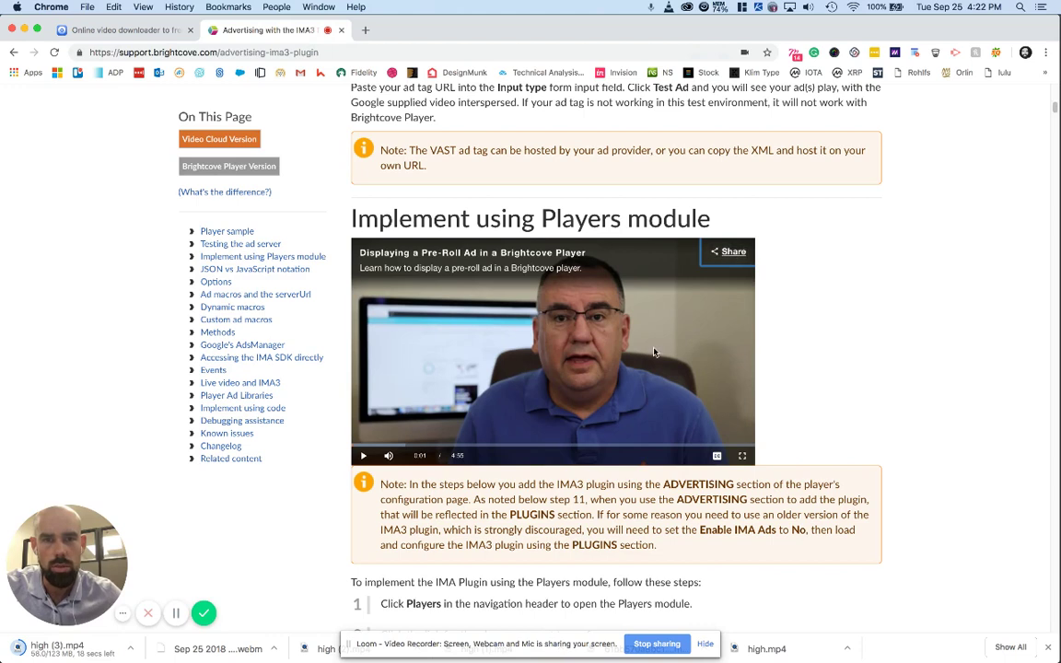
pyautogui.click(665, 386)
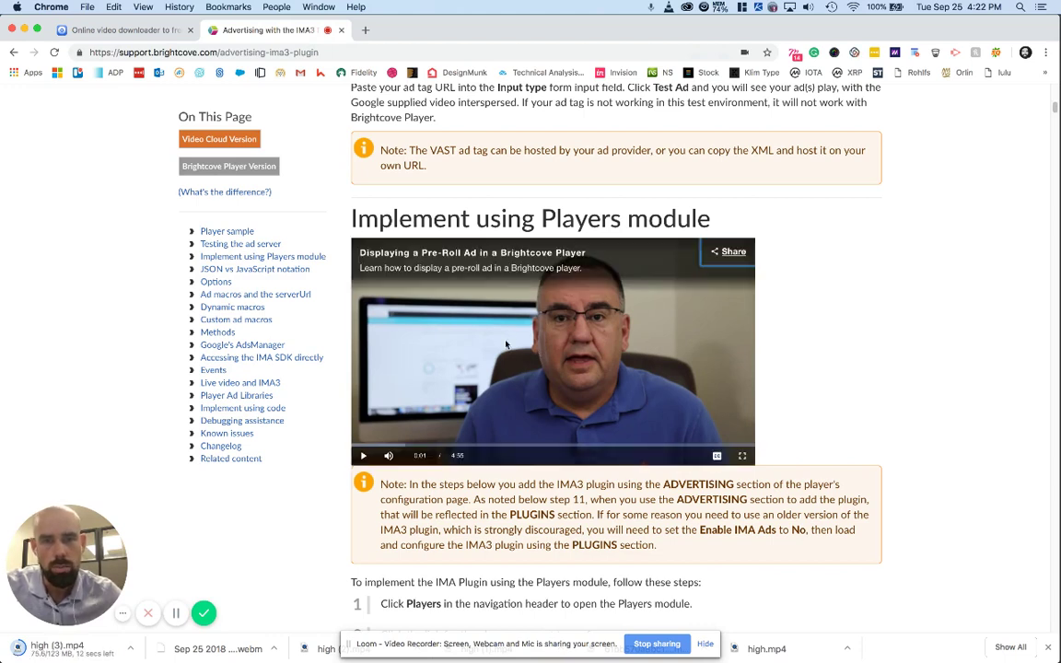
# - Open the video's Player Information overlay and copy its Account ID into the TextEdit notes, two lines below the last URL
pyautogui.rightClick(443, 325)
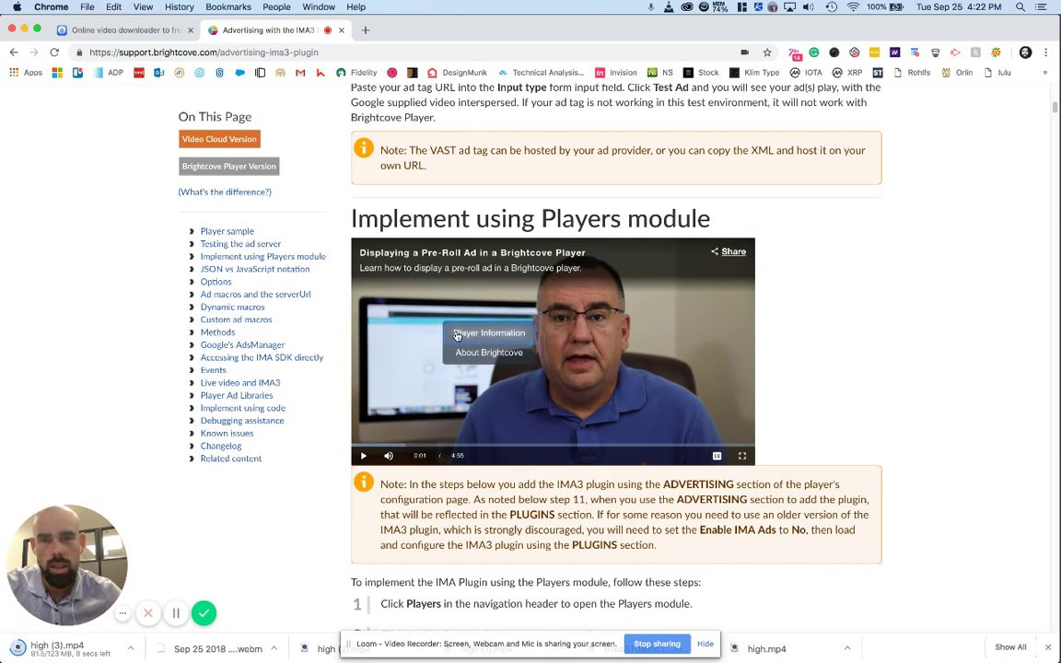
pyautogui.click(457, 334)
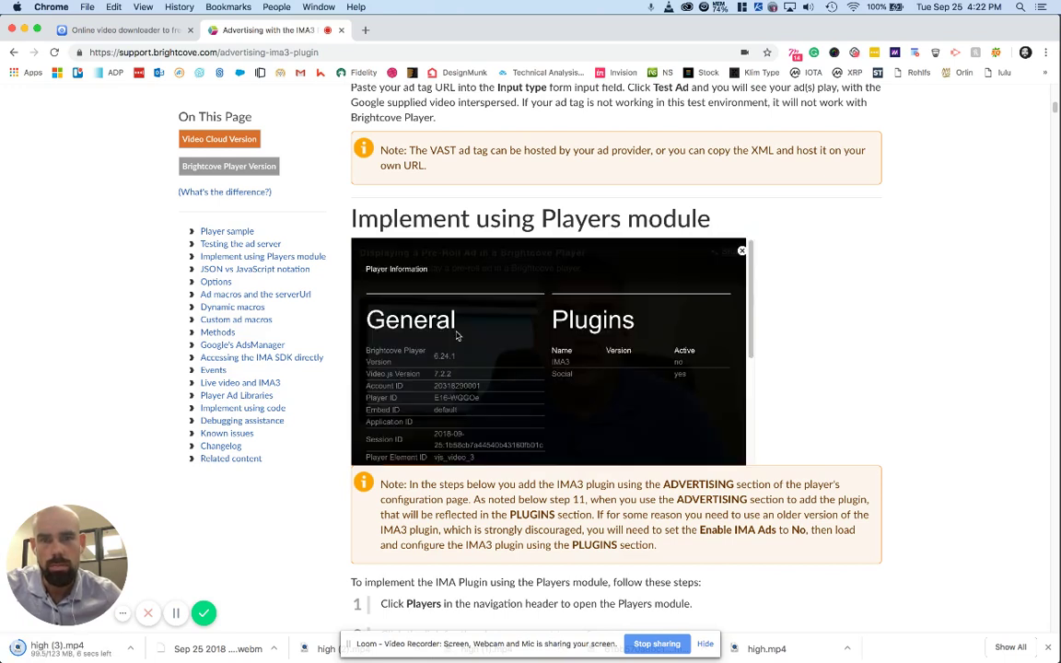
pyautogui.doubleClick(456, 386)
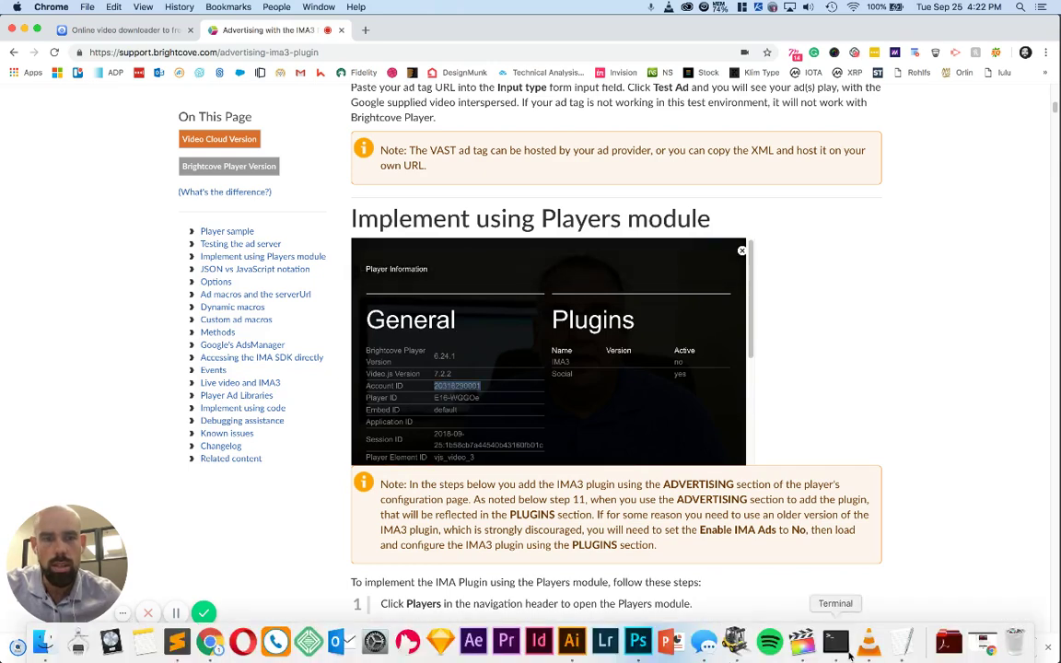
pyautogui.click(898, 654)
pyautogui.click(568, 516)
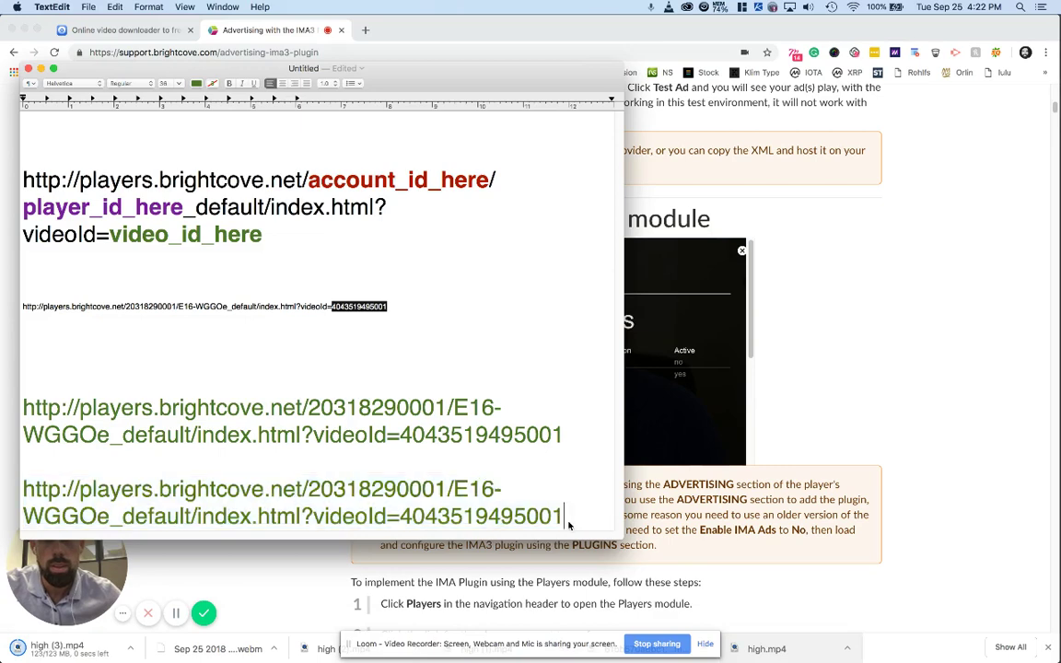
pyautogui.press('Return')
pyautogui.press('Return')
pyautogui.press('super+v')
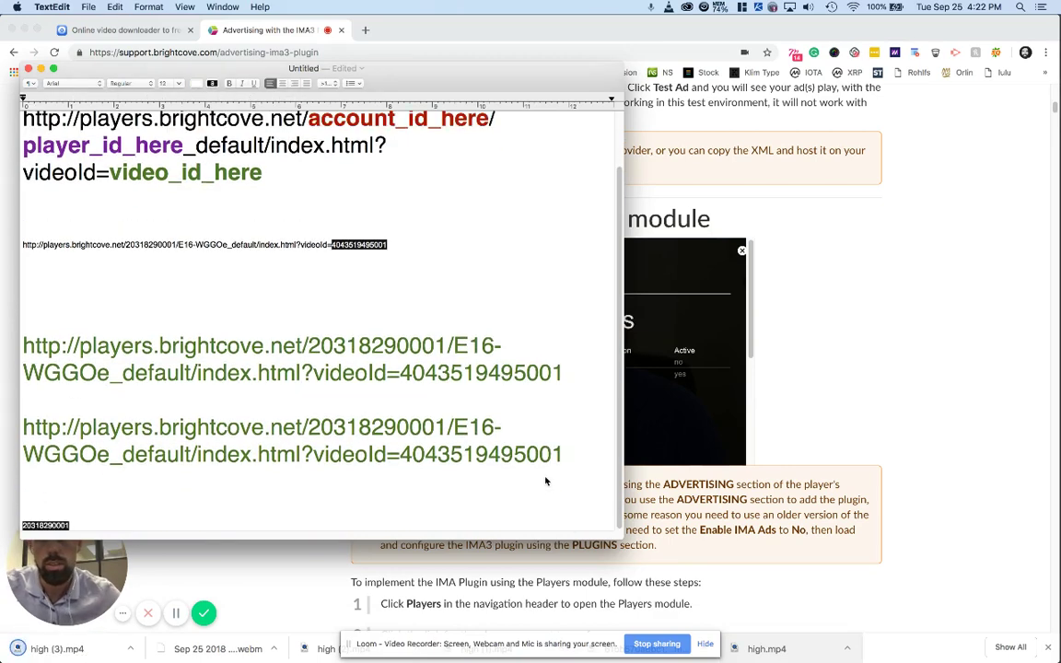
pyautogui.click(782, 371)
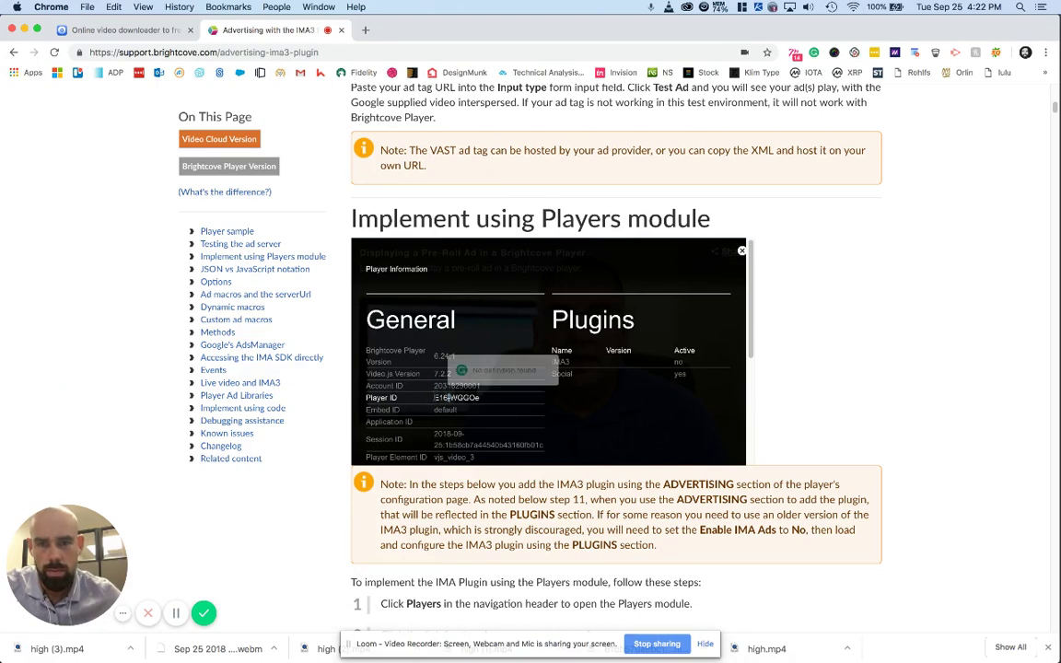
pyautogui.moveTo(434, 398); pyautogui.dragTo(478, 402)
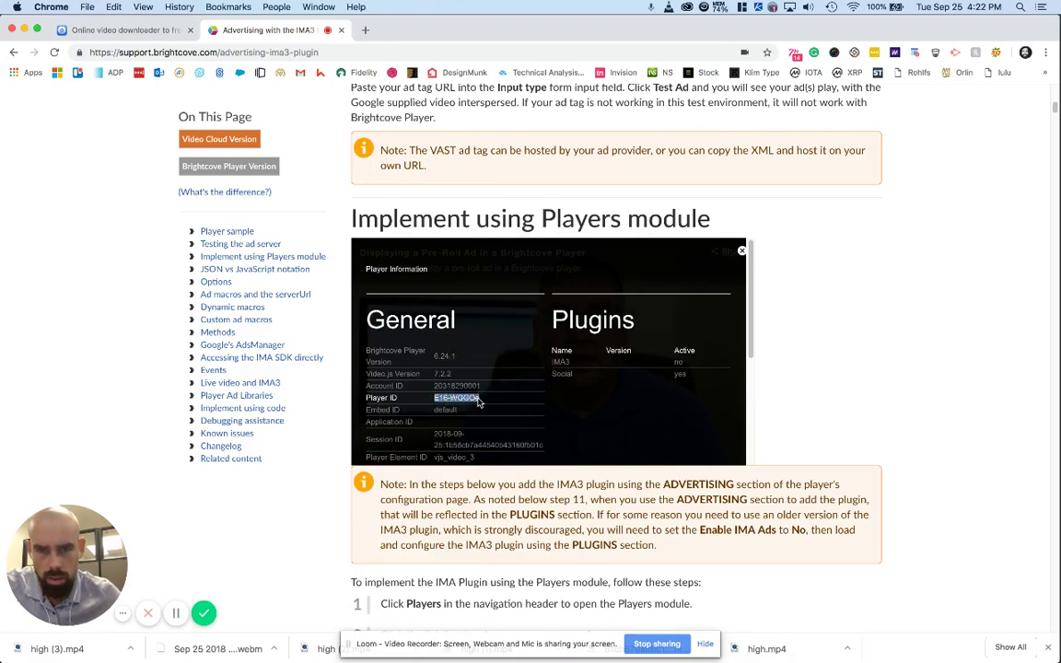
pyautogui.press('super+c')
pyautogui.click(900, 652)
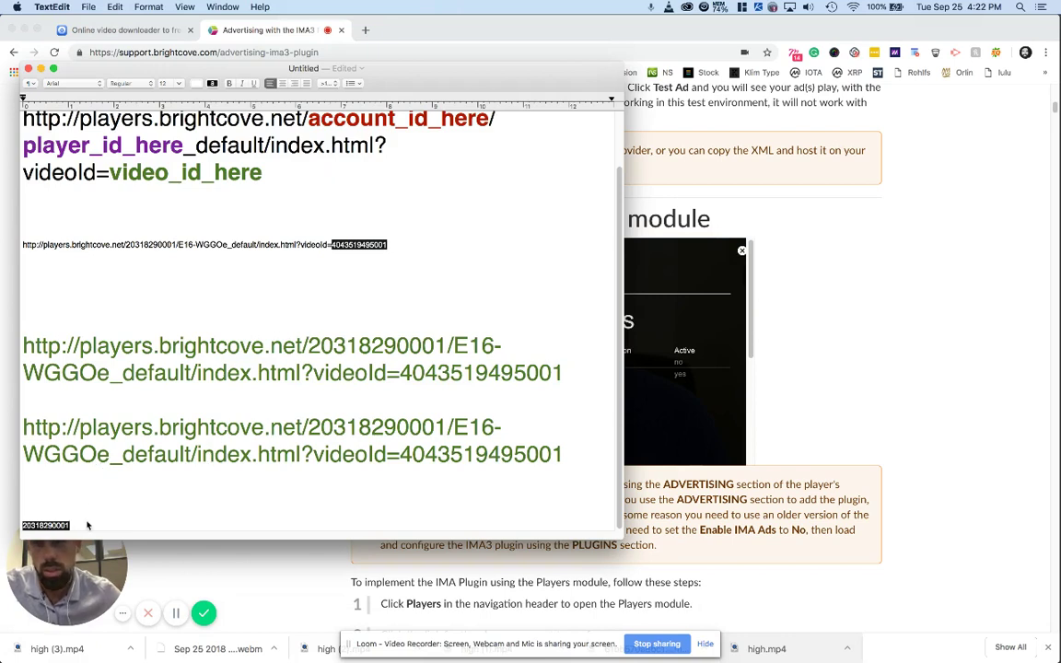
pyautogui.press('Return')
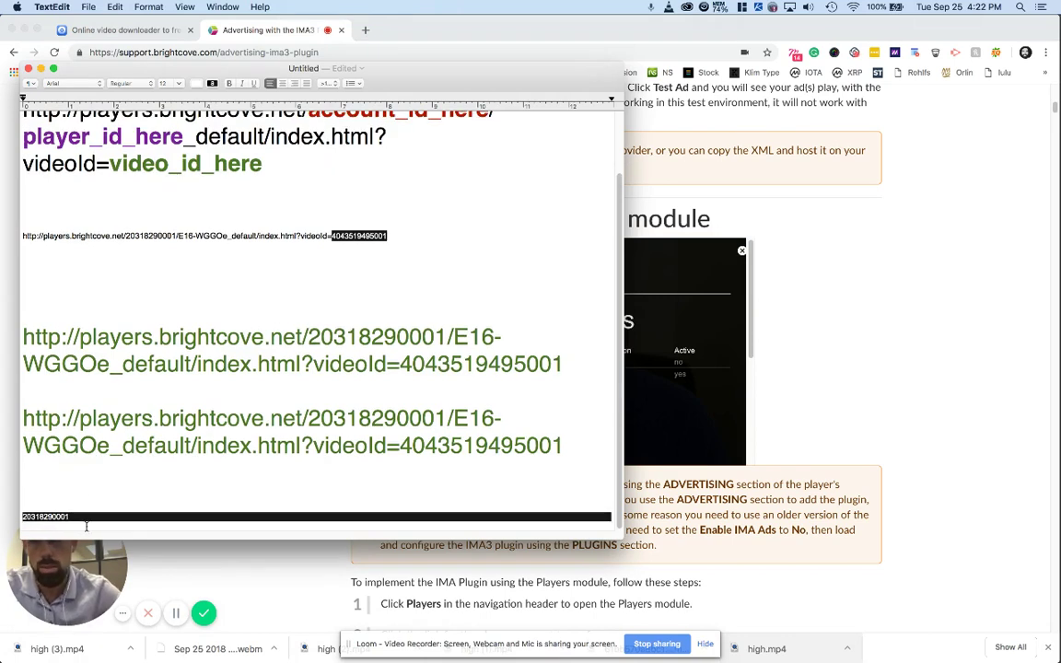
pyautogui.press('super+v')
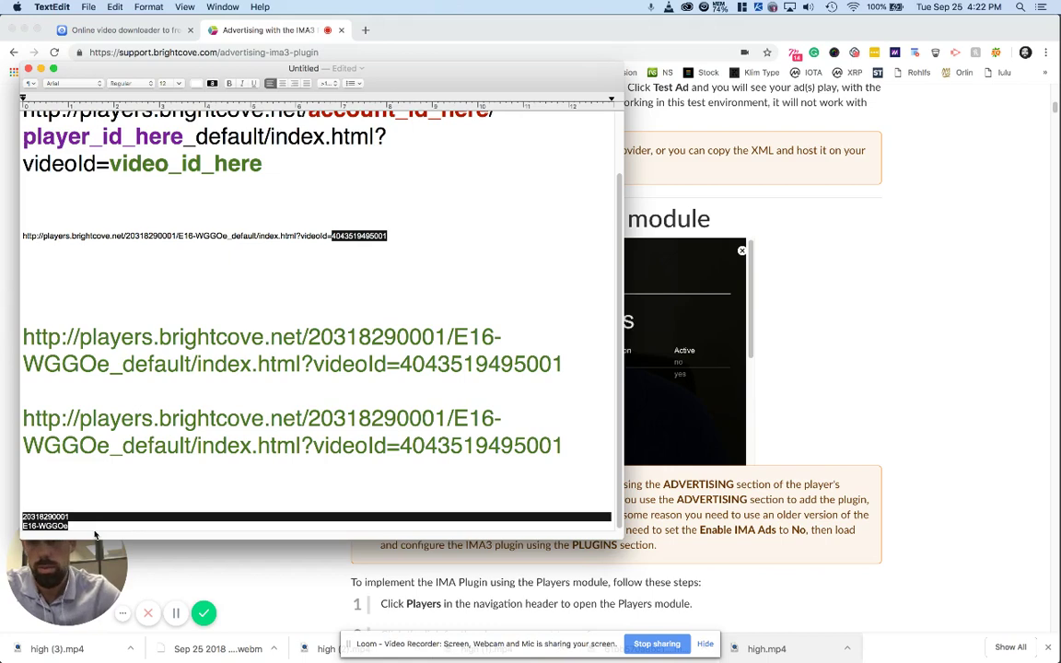
pyautogui.press('Return')
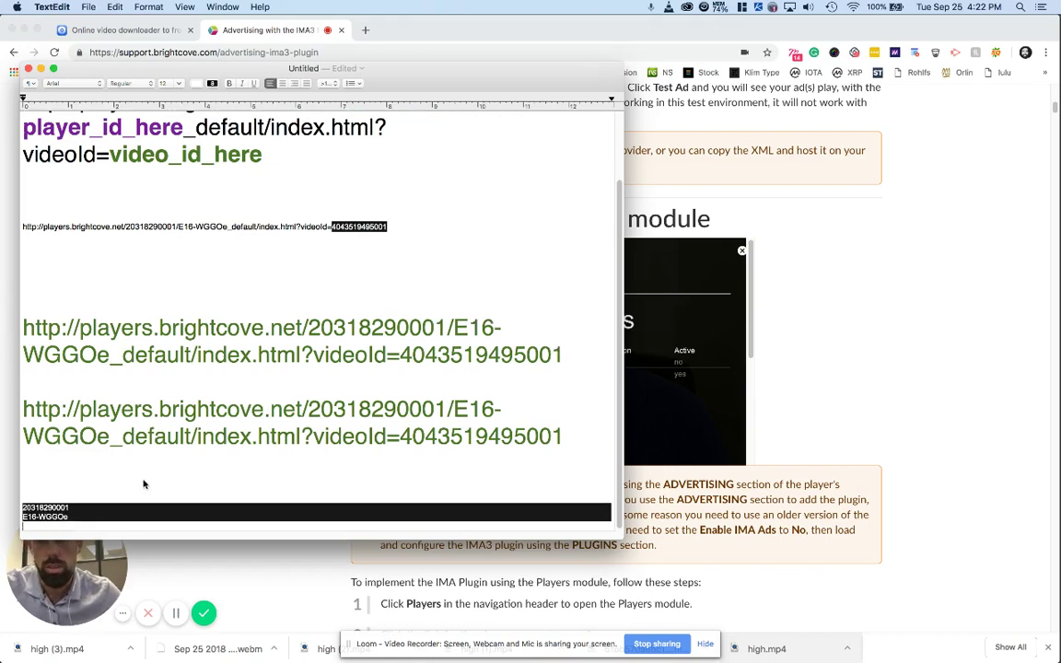
pyautogui.click(761, 417)
pyautogui.scroll(-5, 626, 384)
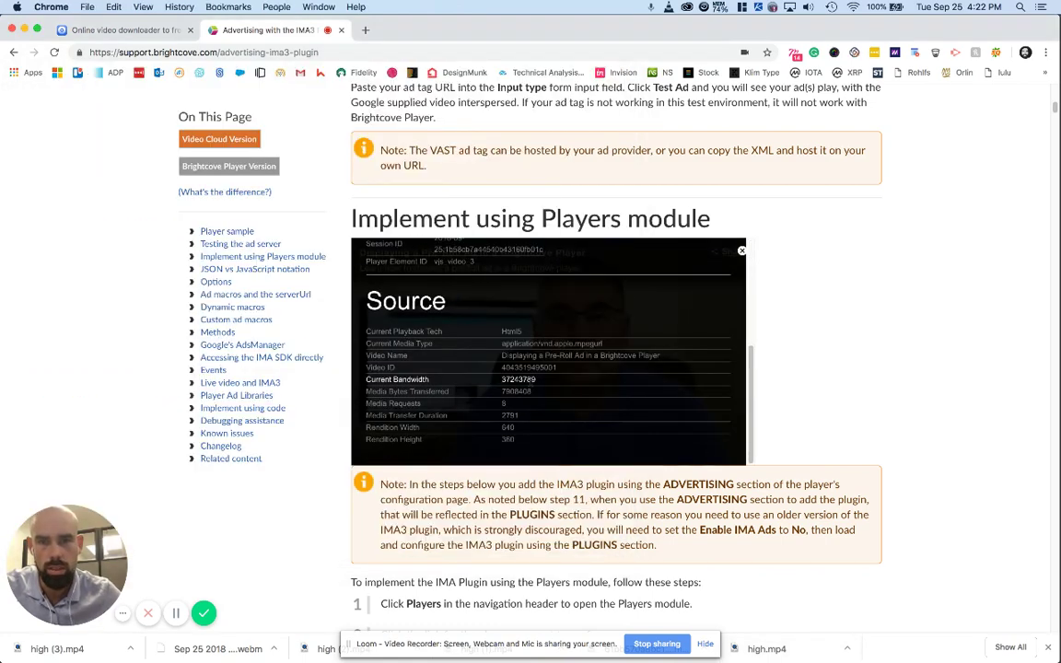
pyautogui.doubleClick(503, 367)
pyautogui.press('super+c')
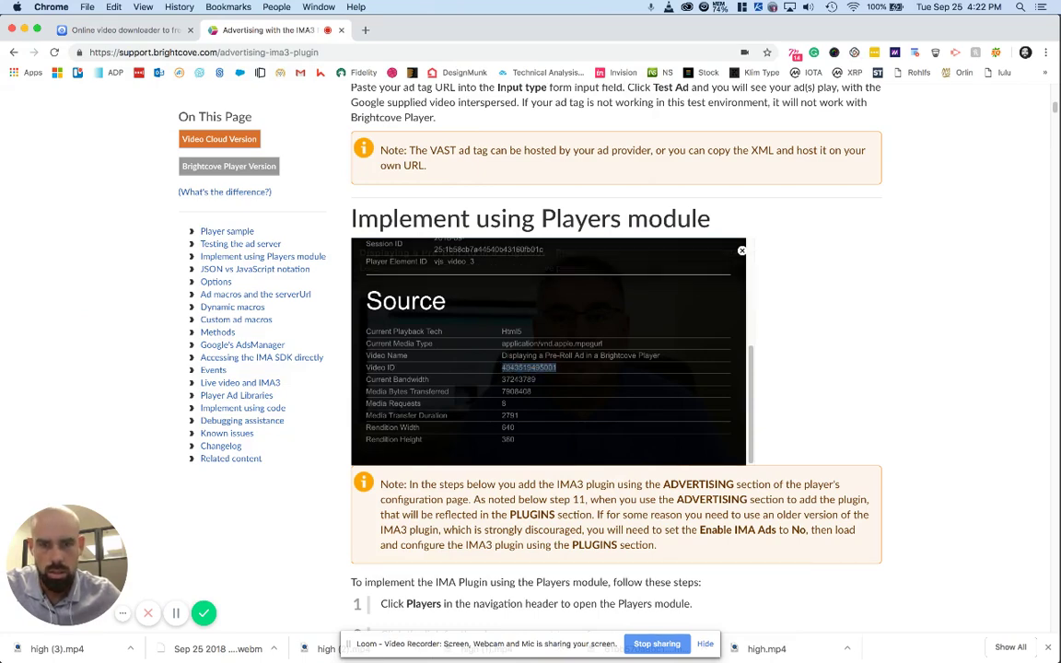
pyautogui.click(889, 636)
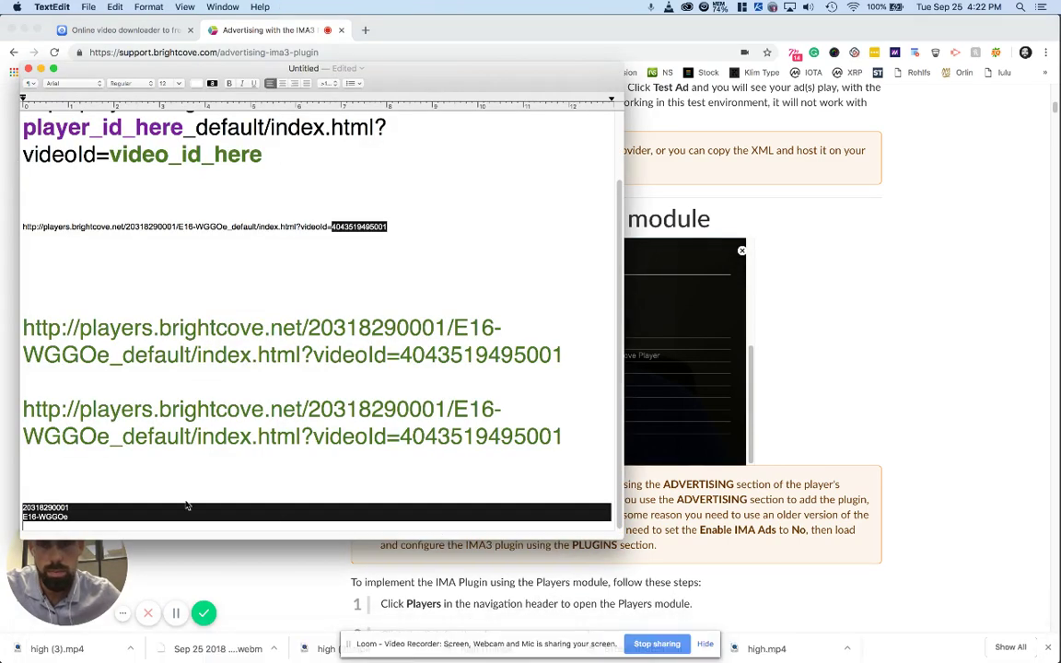
pyautogui.press('super+v')
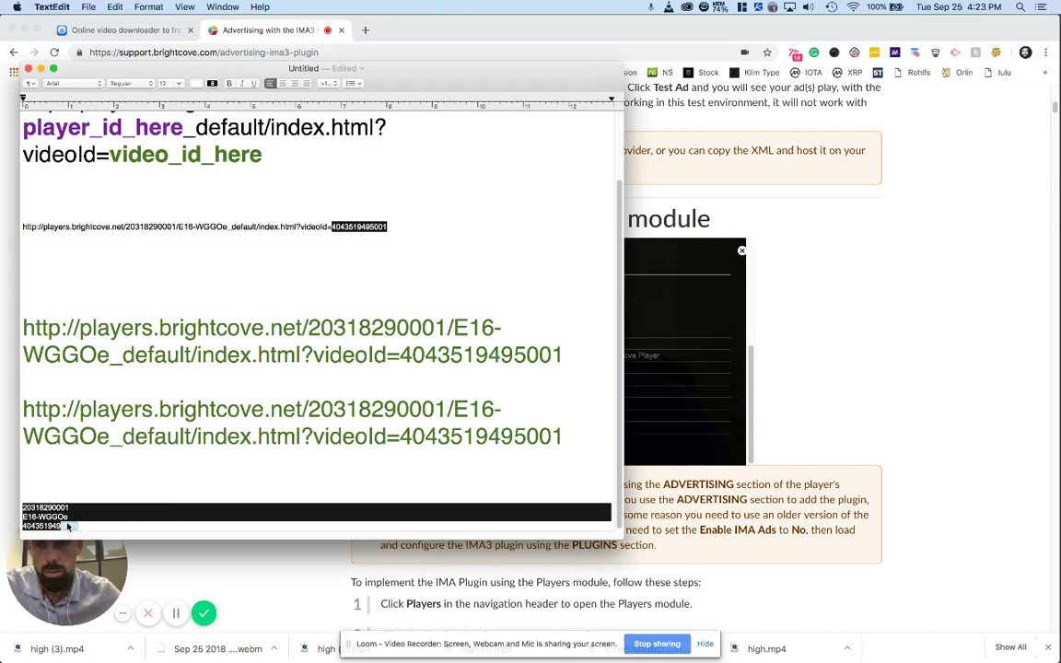
# - Format the three pasted IDs with no background highlight, black text and font size 36
pyautogui.moveTo(67, 526); pyautogui.dragTo(13, 509)
pyautogui.click(211, 83)
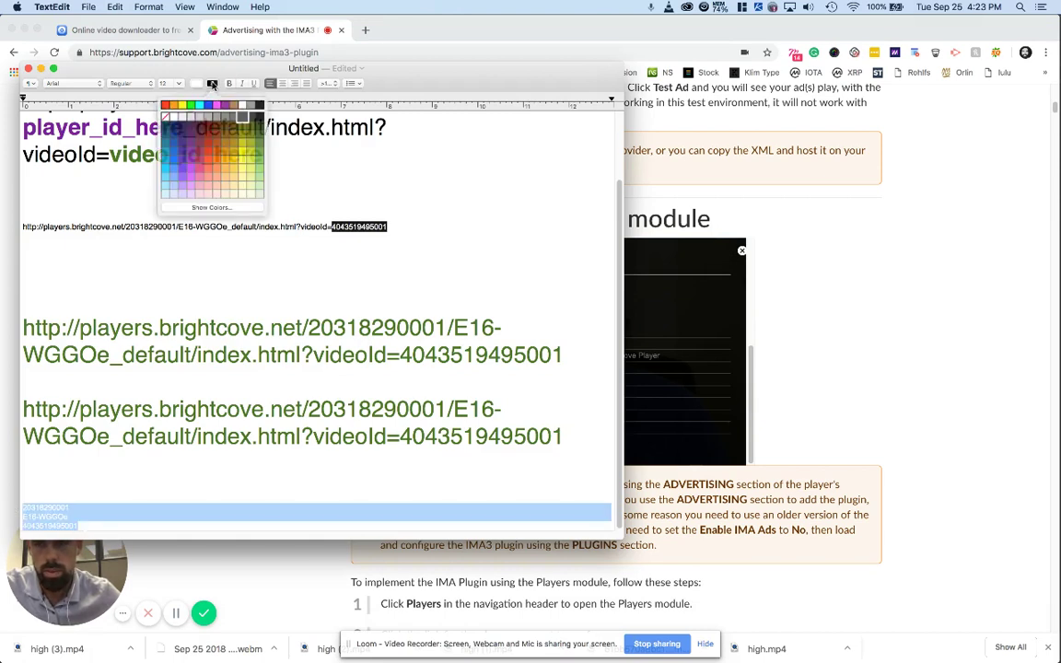
pyautogui.click(167, 115)
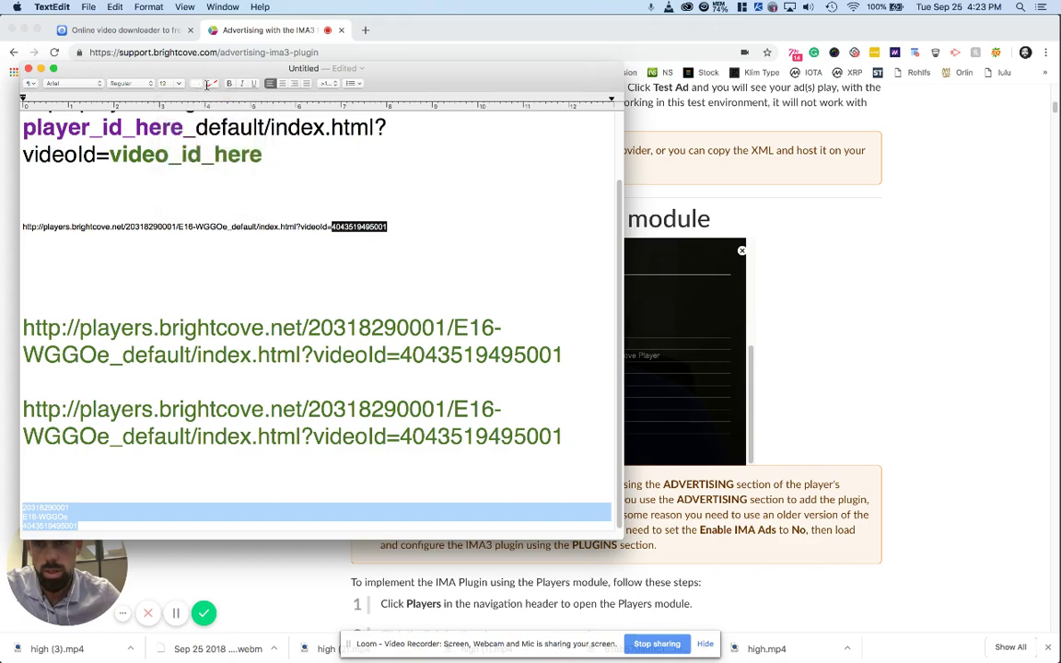
pyautogui.click(196, 83)
pyautogui.click(223, 103)
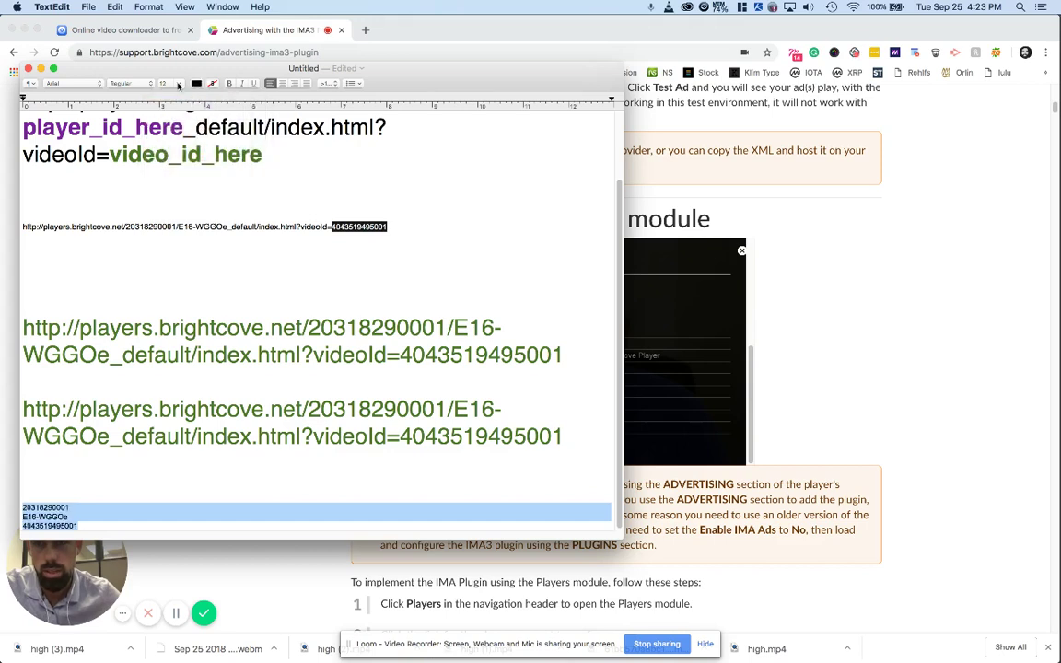
pyautogui.click(175, 84)
pyautogui.click(165, 174)
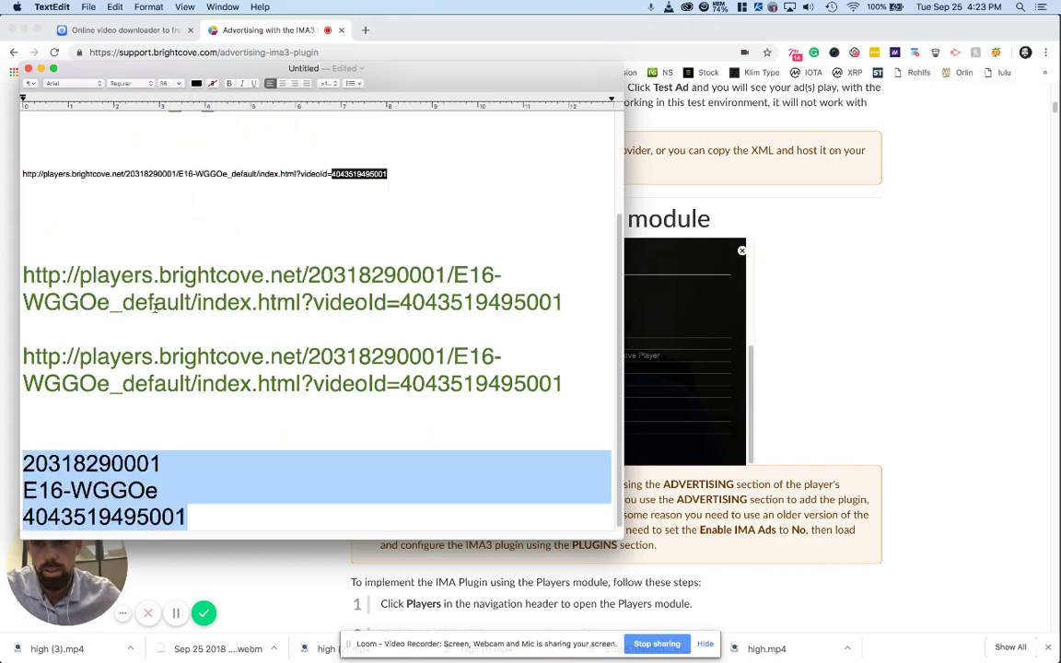
pyautogui.click(155, 468)
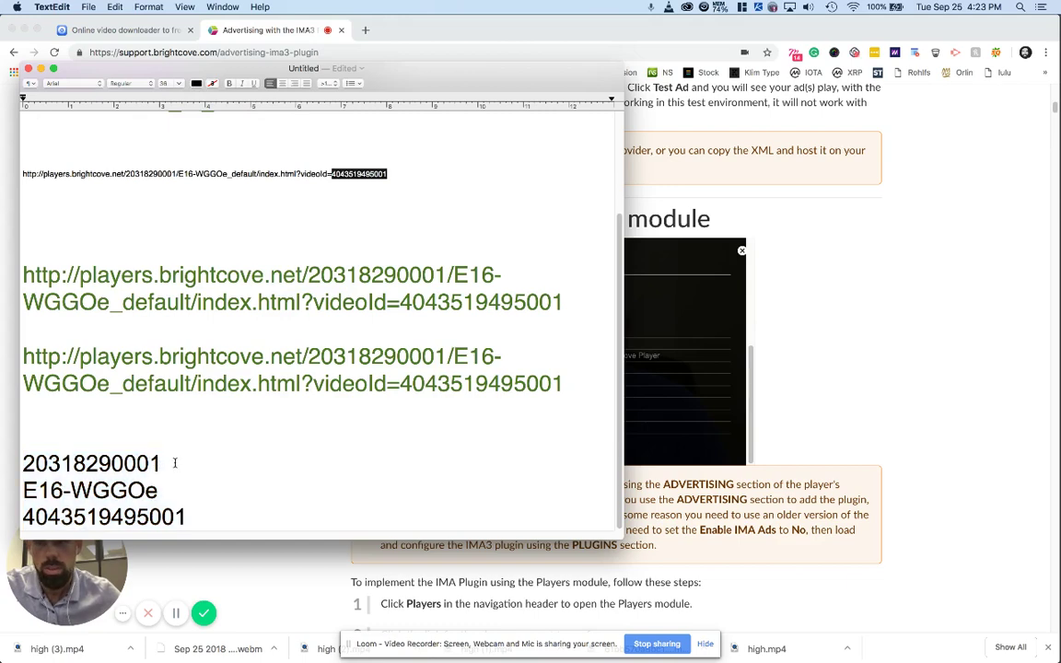
pyautogui.click(856, 398)
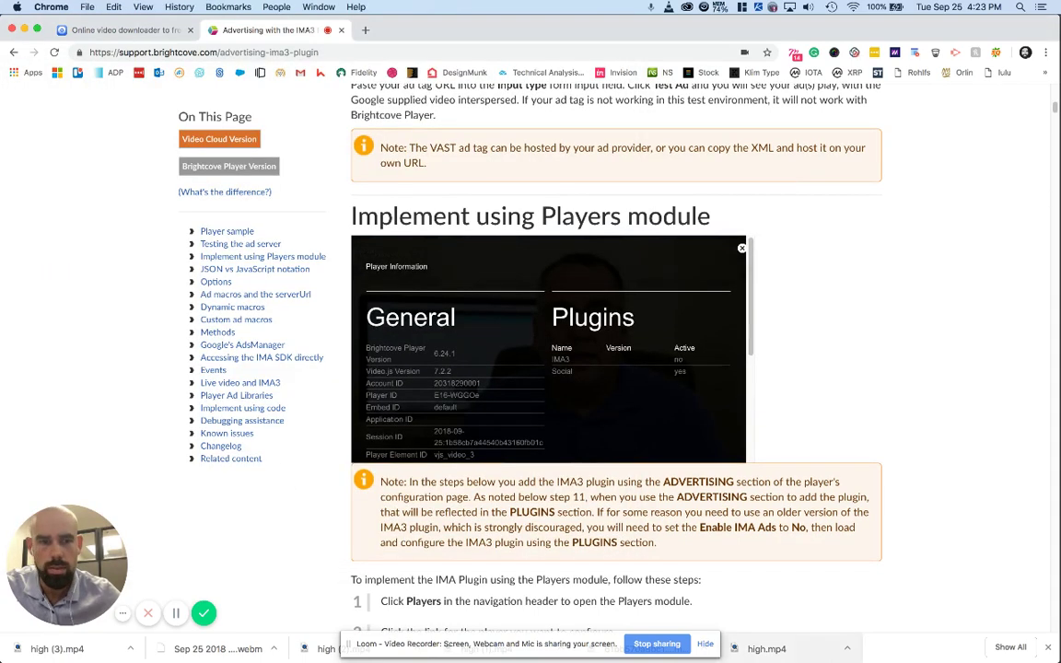
pyautogui.click(903, 643)
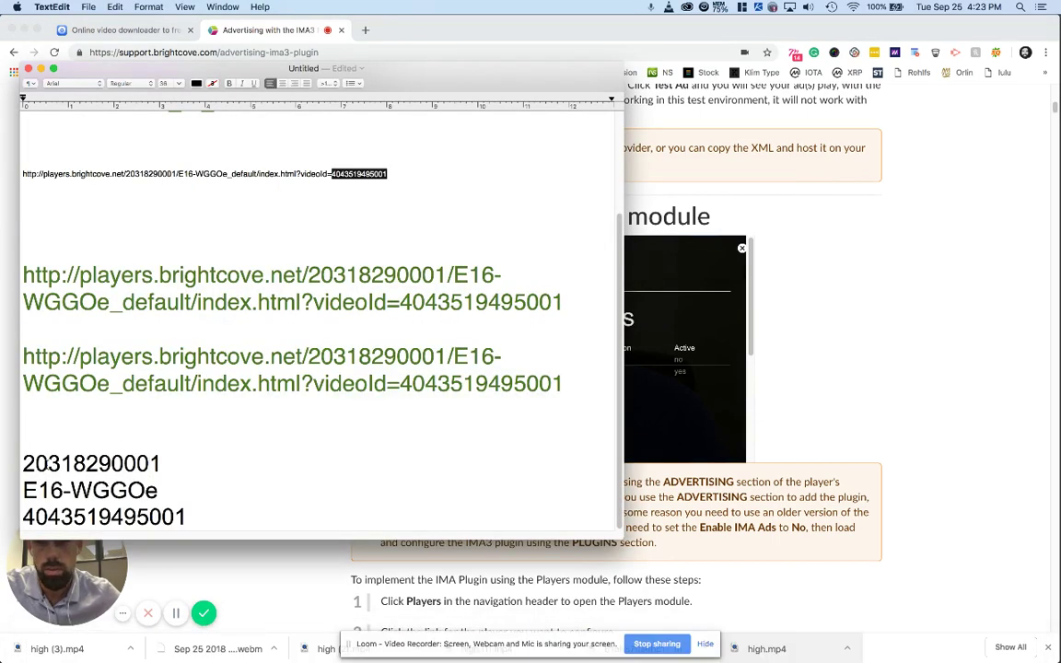
pyautogui.tripleClick(55, 463)
pyautogui.tripleClick(55, 491)
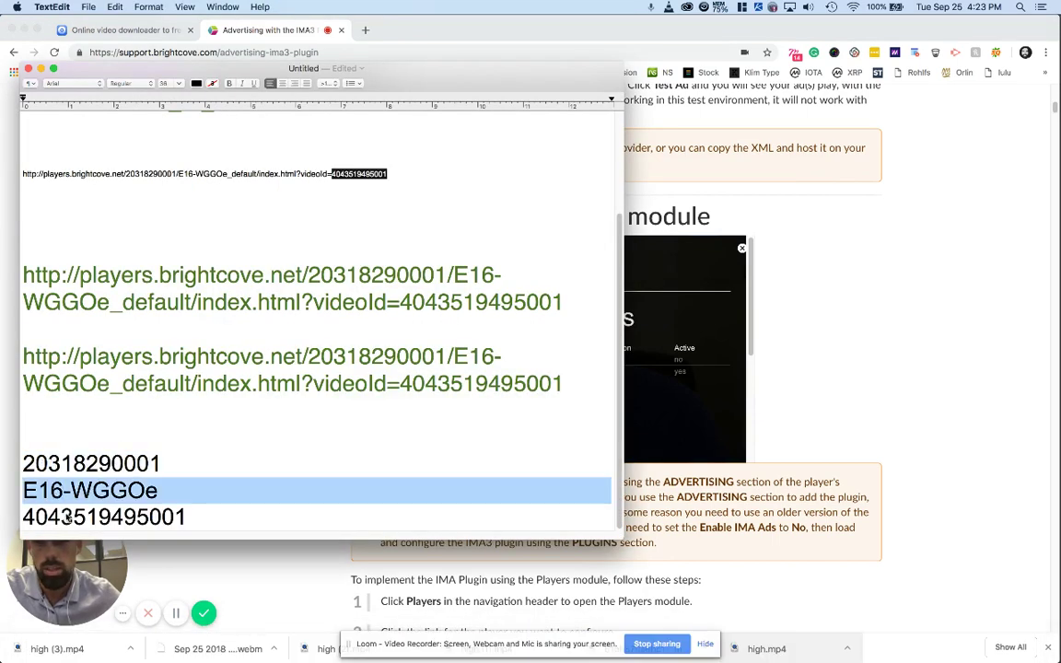
pyautogui.doubleClick(67, 518)
# - Copy the placeholder player URL template at the start of the notes and paste it two lines below the three IDs
pyautogui.scroll(3, 216, 303)
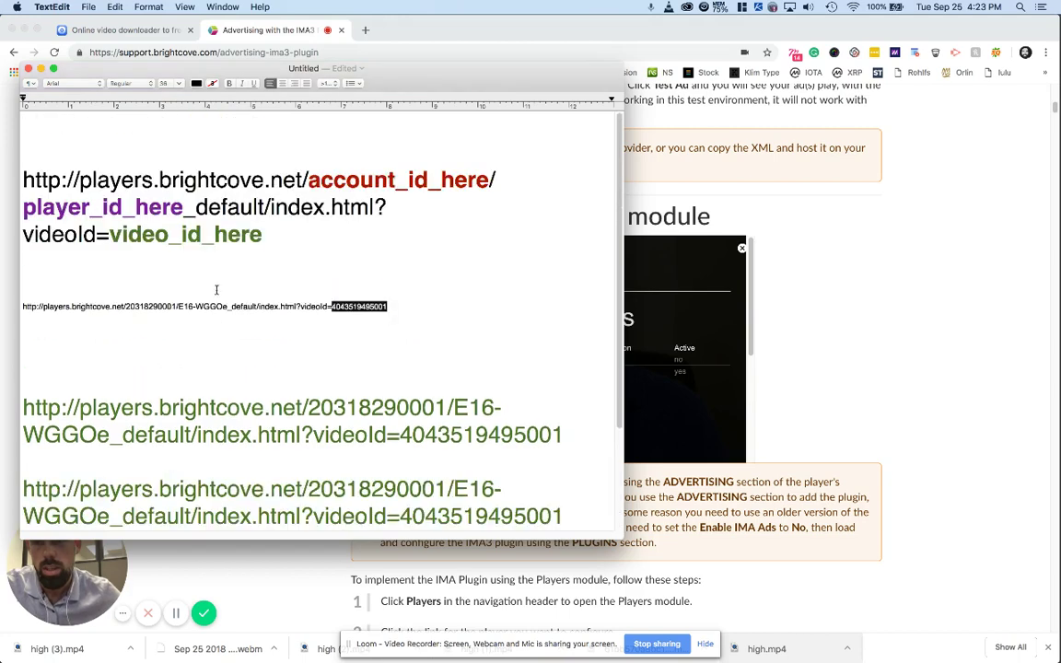
pyautogui.click(267, 236)
pyautogui.tripleClick(267, 236)
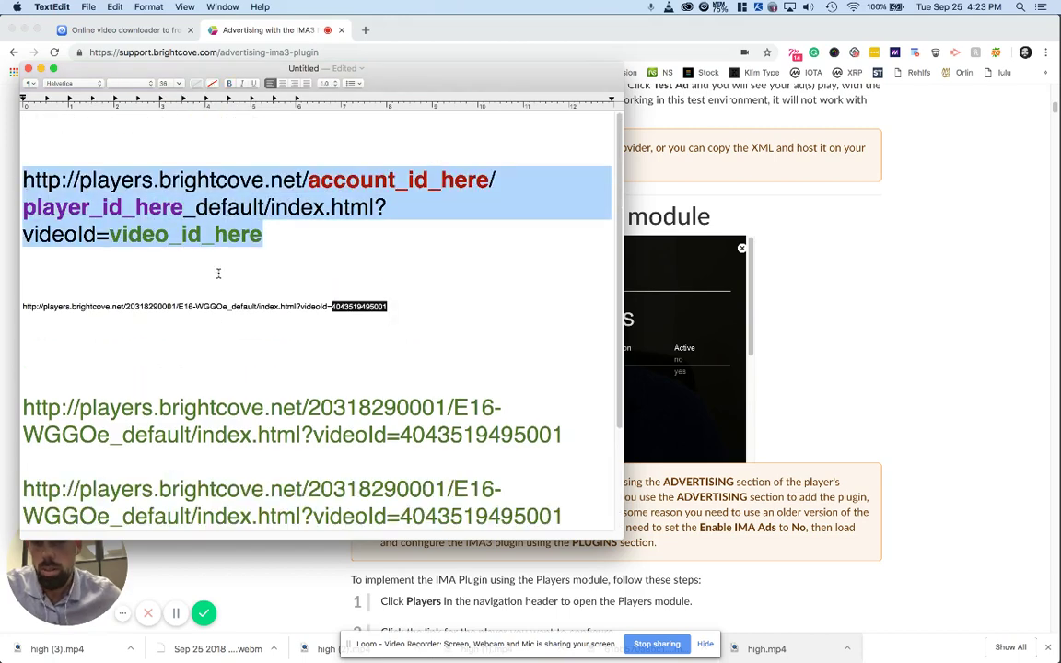
pyautogui.scroll(-3, 265, 313)
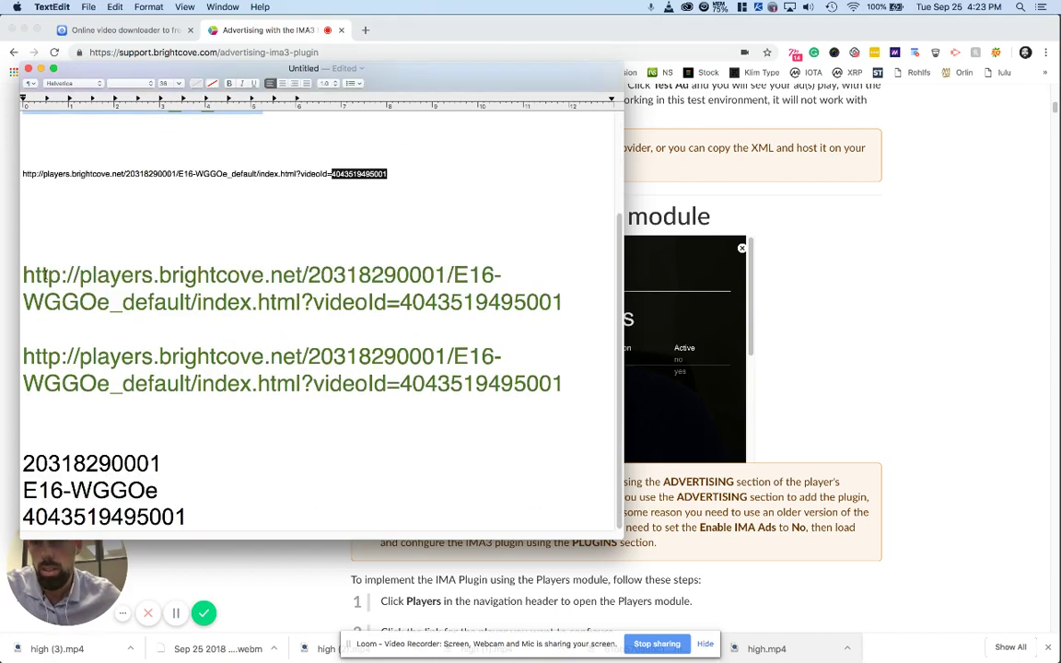
pyautogui.click(210, 516)
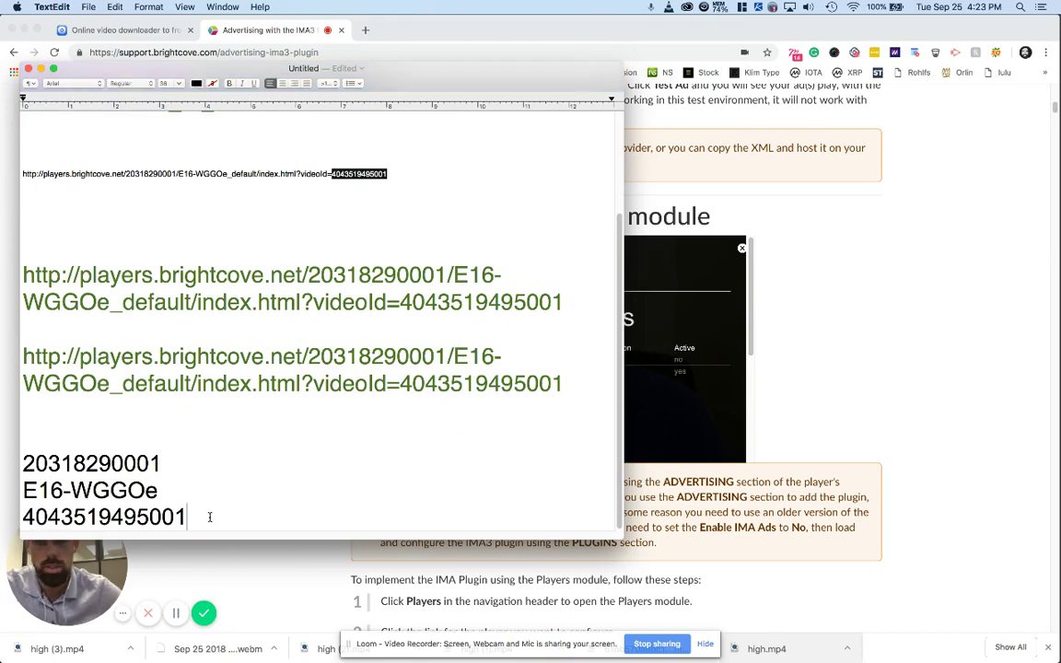
pyautogui.press('Return')
pyautogui.press('Return')
pyautogui.press('super+v')
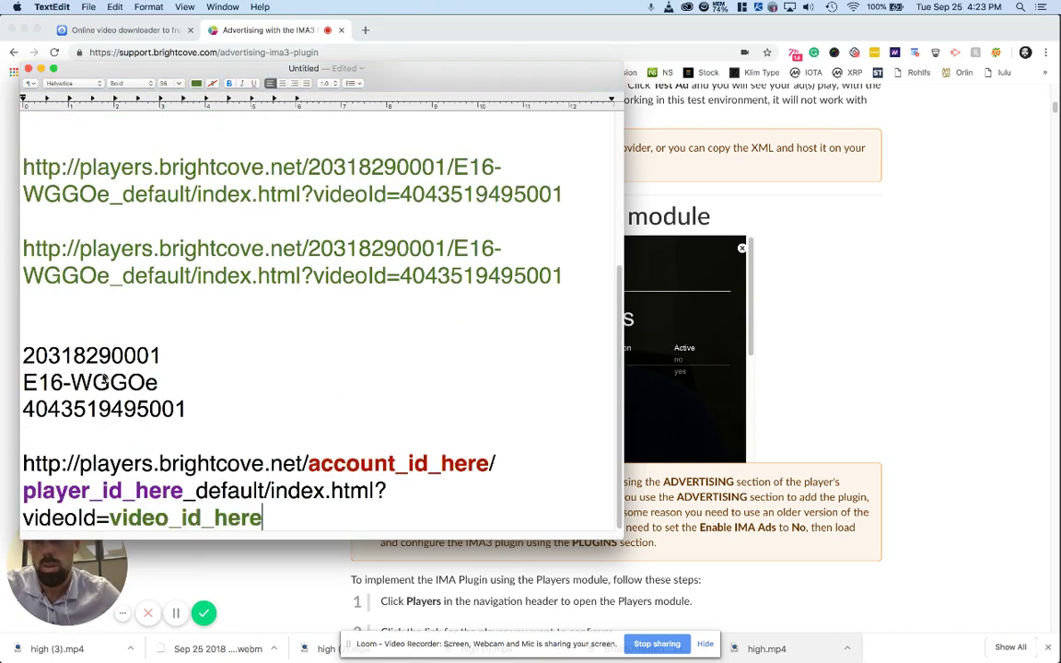
# - Replace account_id_here in the pasted URL template with the Account ID copied from the list above it
pyautogui.tripleClick(119, 359)
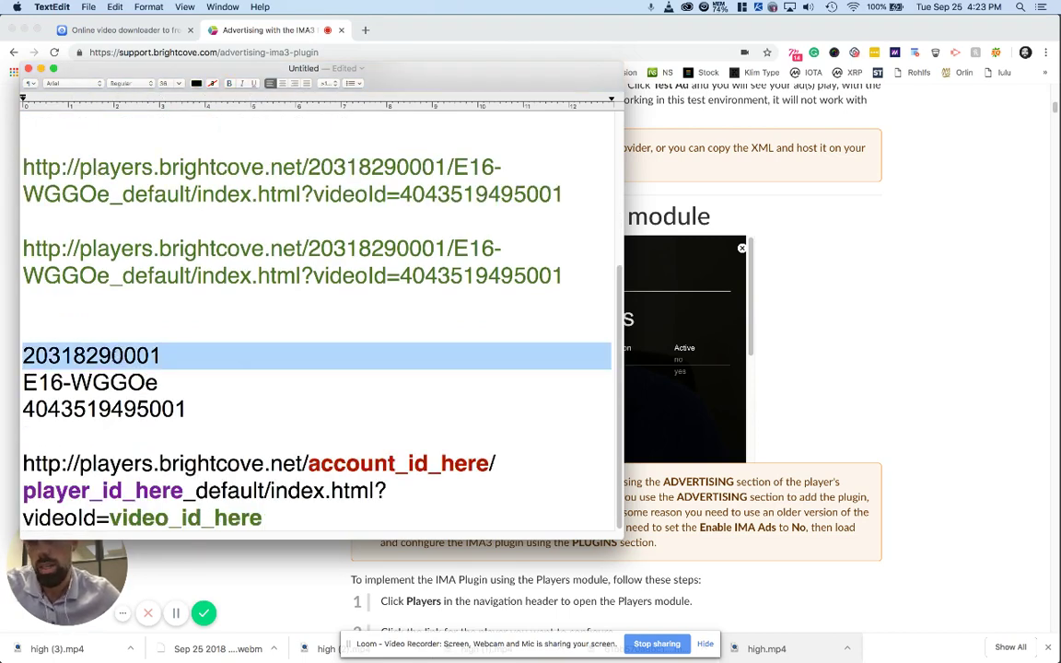
pyautogui.click(99, 357)
pyautogui.doubleClick(100, 356)
pyautogui.press('cmd+c')
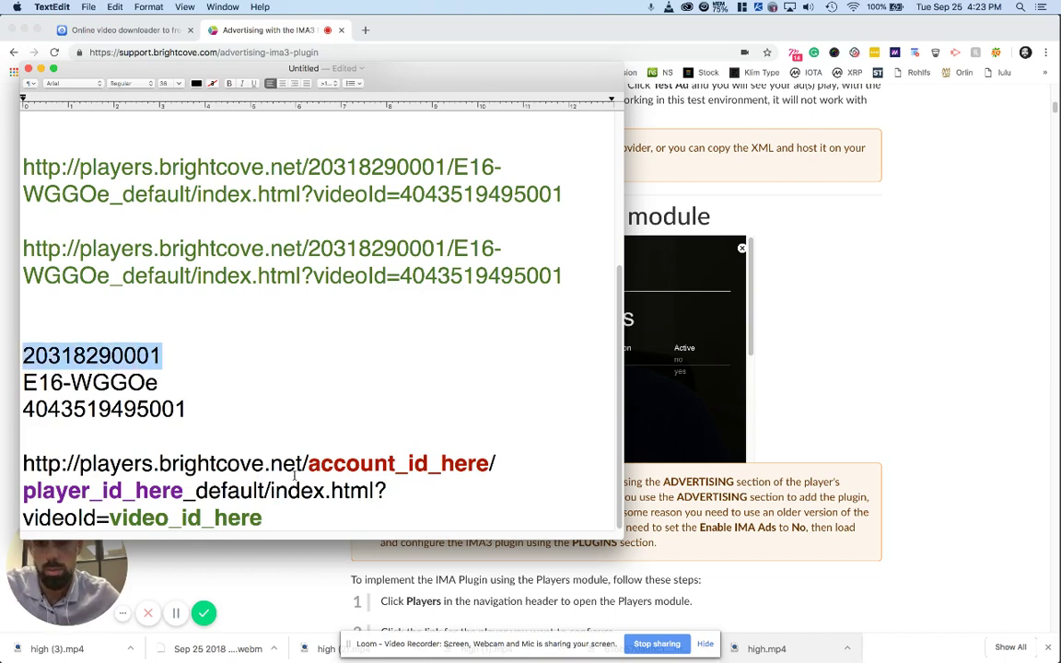
pyautogui.moveTo(308, 466); pyautogui.dragTo(486, 466)
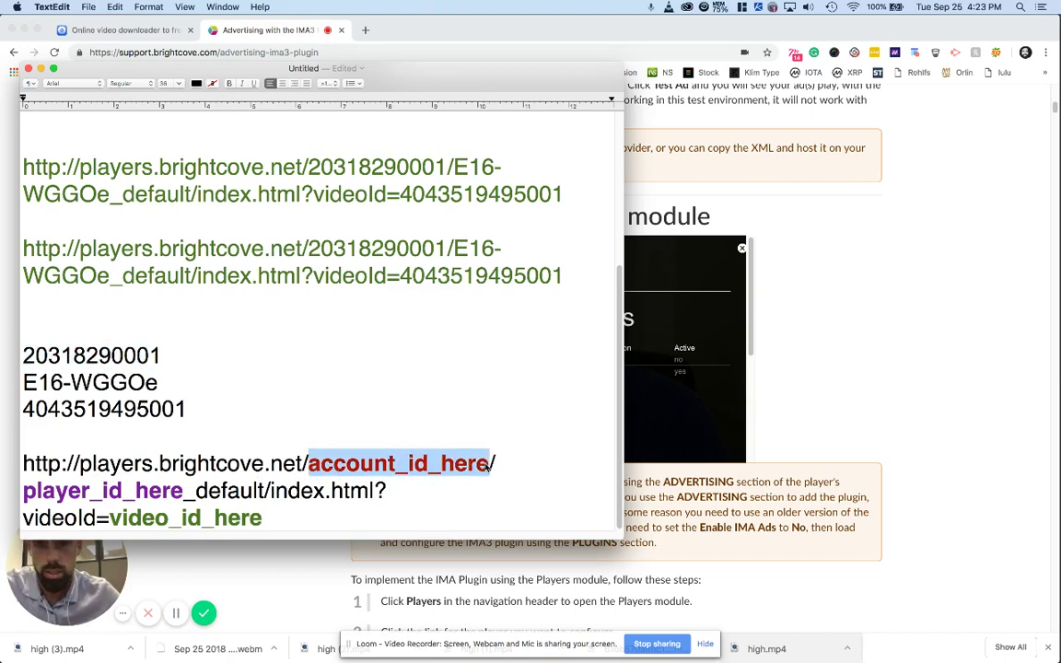
pyautogui.press('cmd+v')
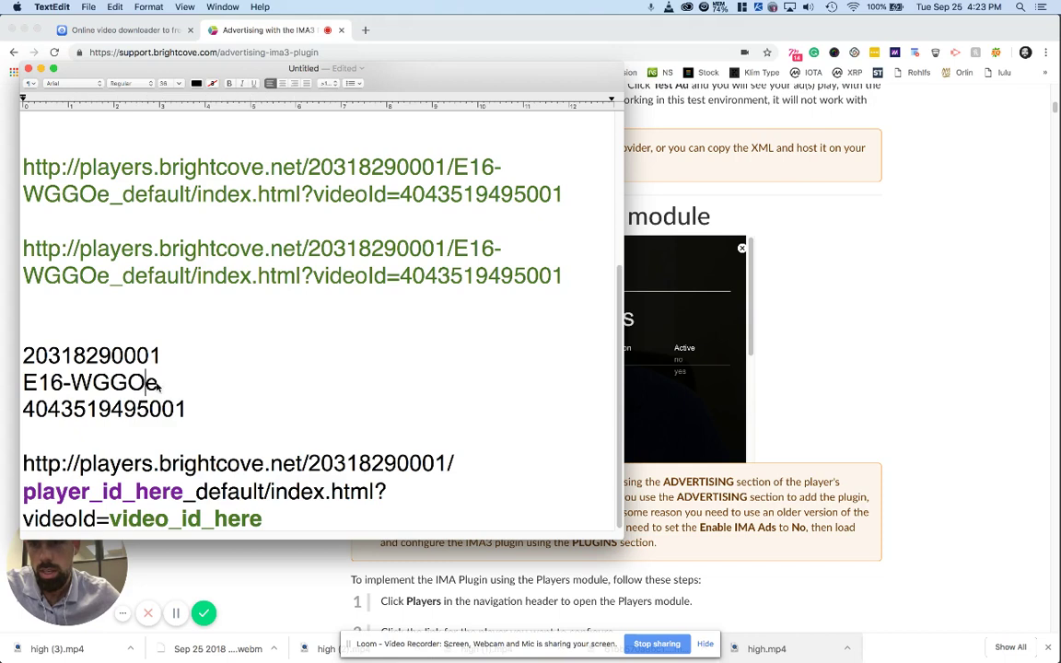
pyautogui.moveTo(158, 384); pyautogui.dragTo(25, 387)
pyautogui.press('super+c')
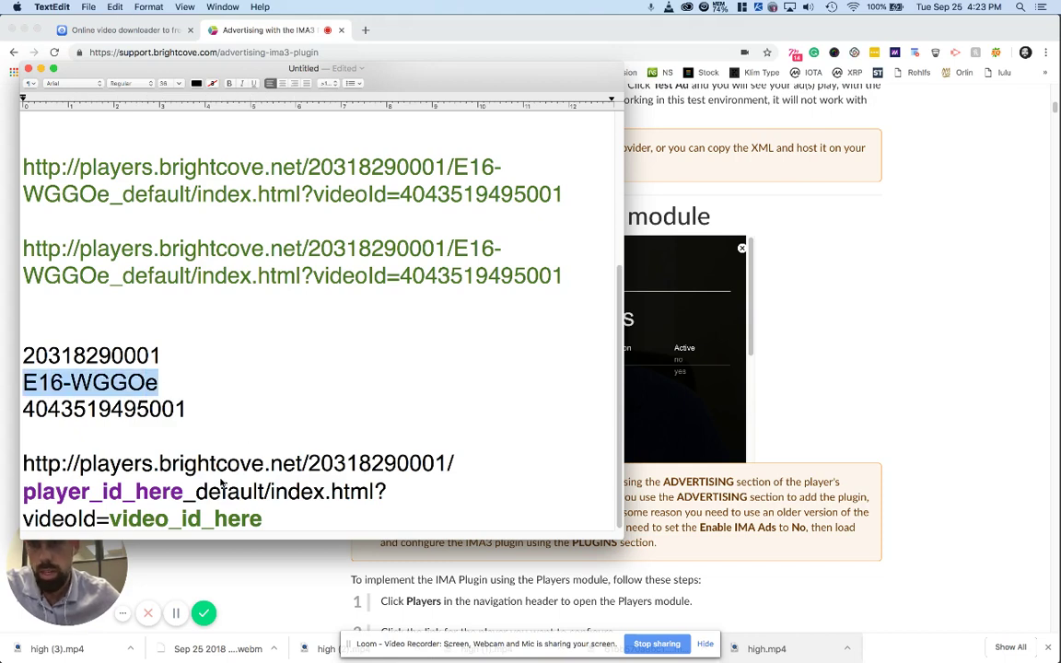
pyautogui.moveTo(184, 494); pyautogui.dragTo(22, 497)
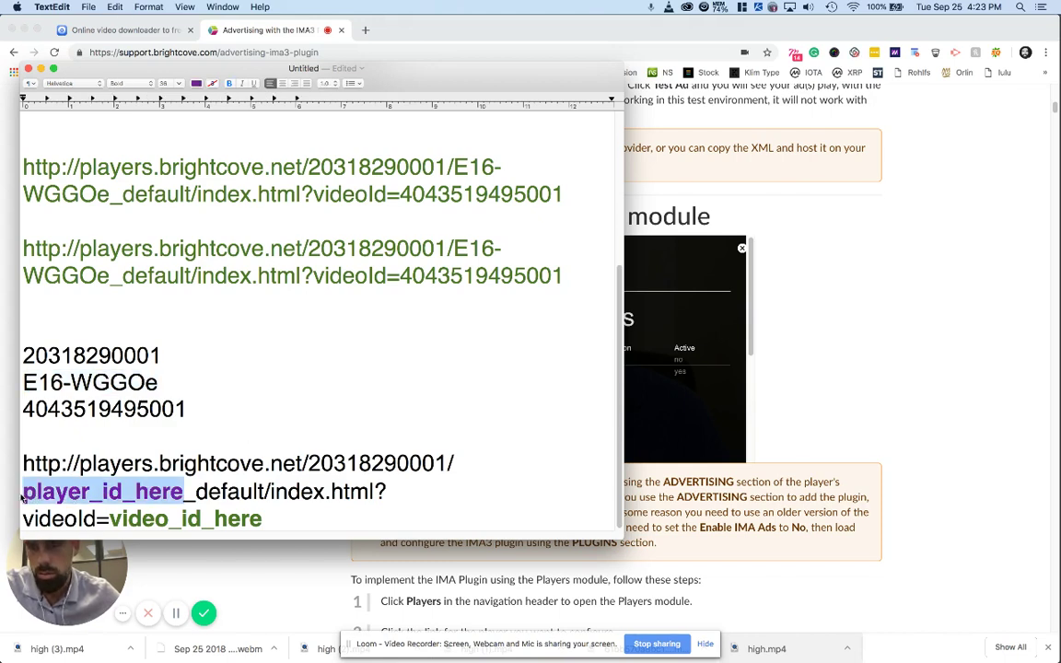
pyautogui.press('super+v')
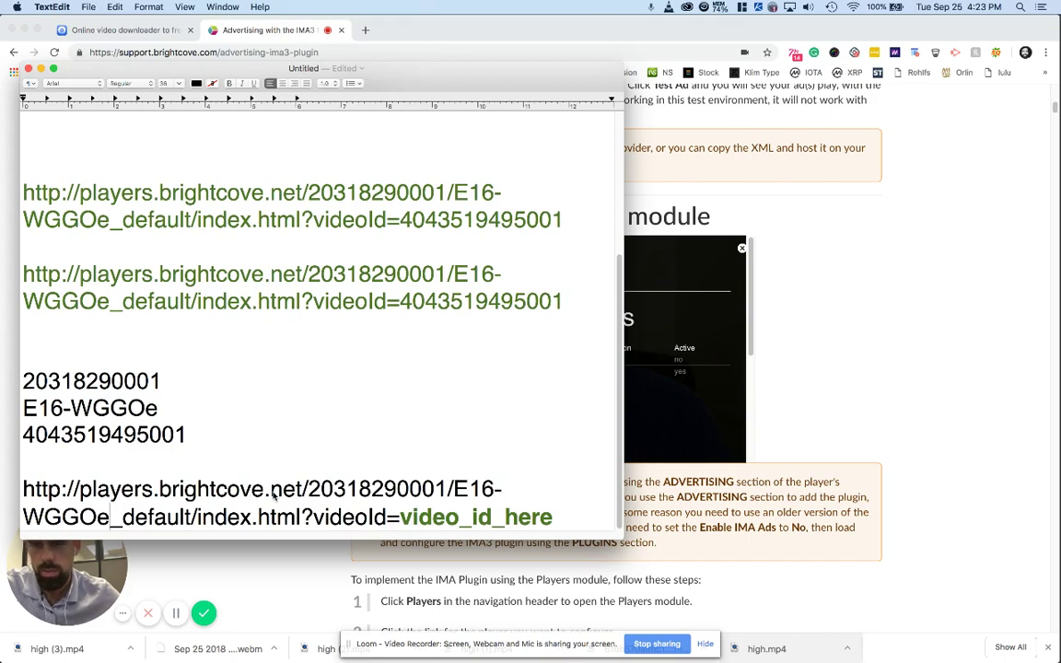
pyautogui.moveTo(186, 436); pyautogui.dragTo(24, 439)
pyautogui.press('super+c')
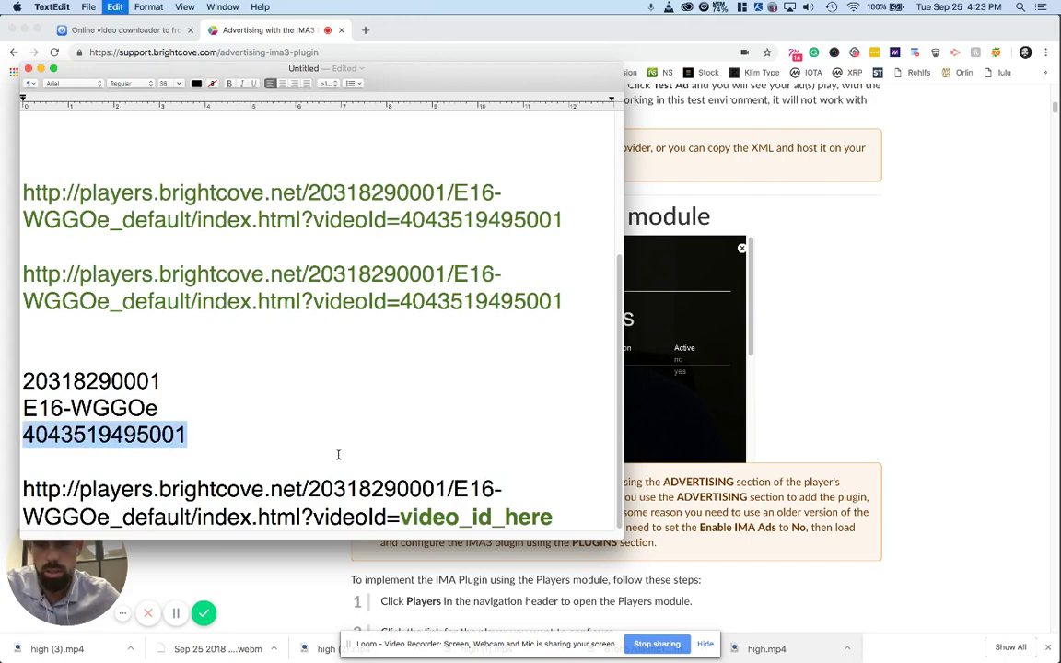
pyautogui.moveTo(399, 511); pyautogui.dragTo(79, 519)
pyautogui.press('super+v')
# - Copy the completed player URL and paste it on the line directly below the second green URL
pyautogui.moveTo(3, 504); pyautogui.dragTo(5, 489)
pyautogui.press('super+c')
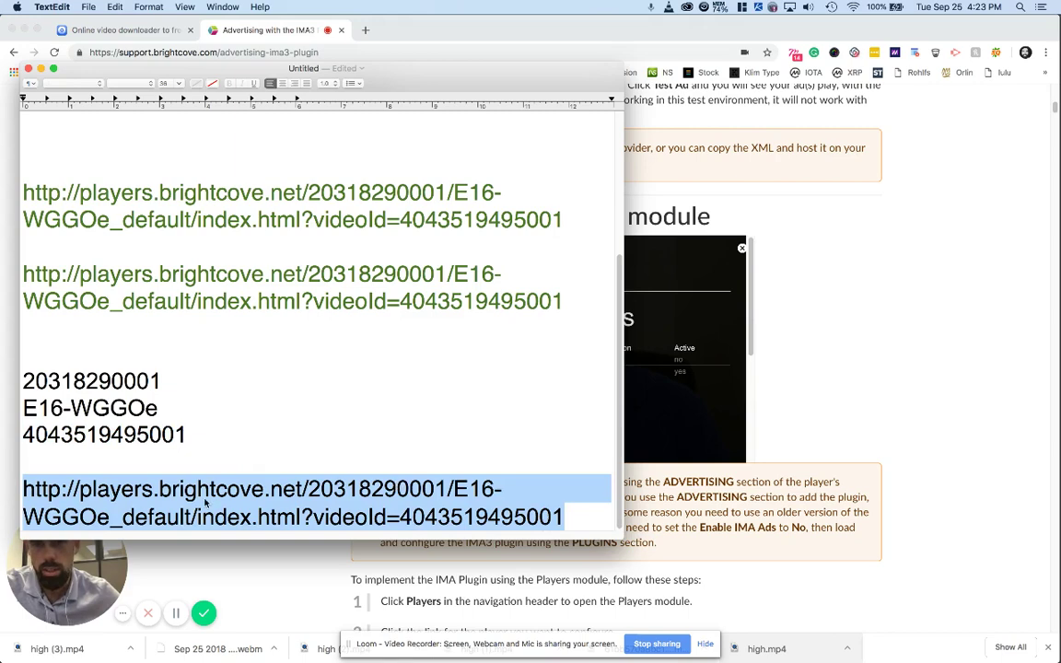
pyautogui.scroll(1, 354, 436)
pyautogui.scroll(1, 354, 435)
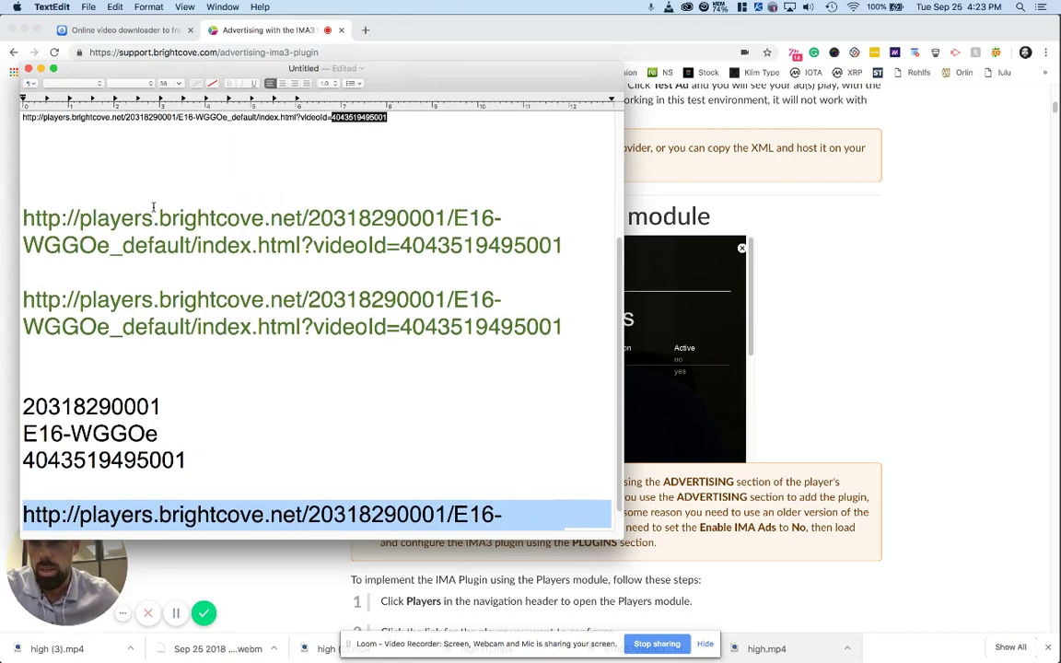
pyautogui.click(28, 343)
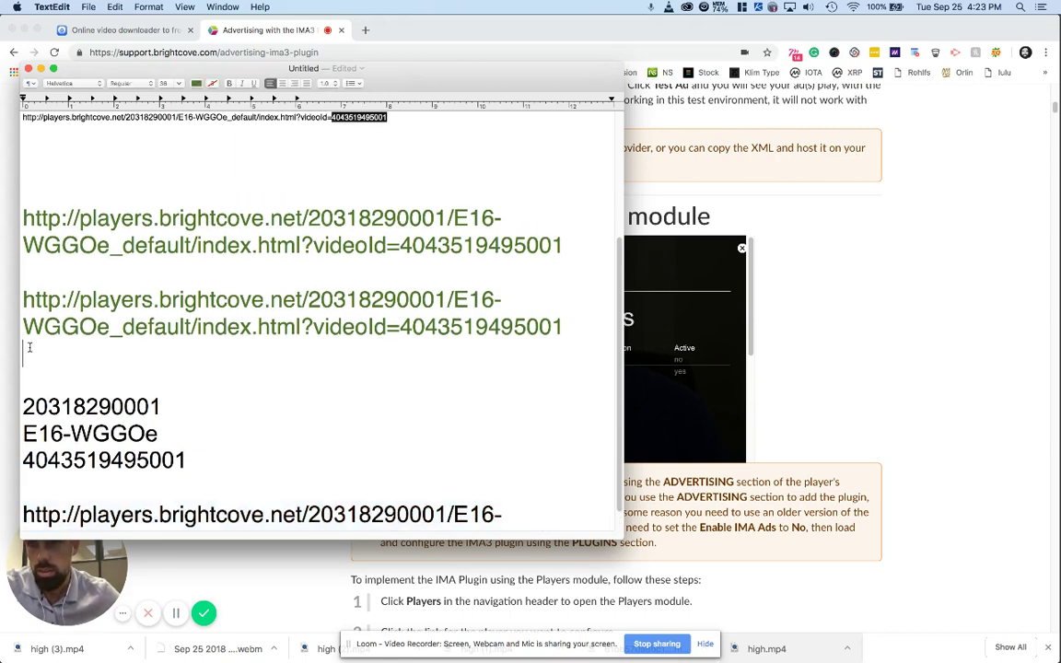
pyautogui.press('super+v')
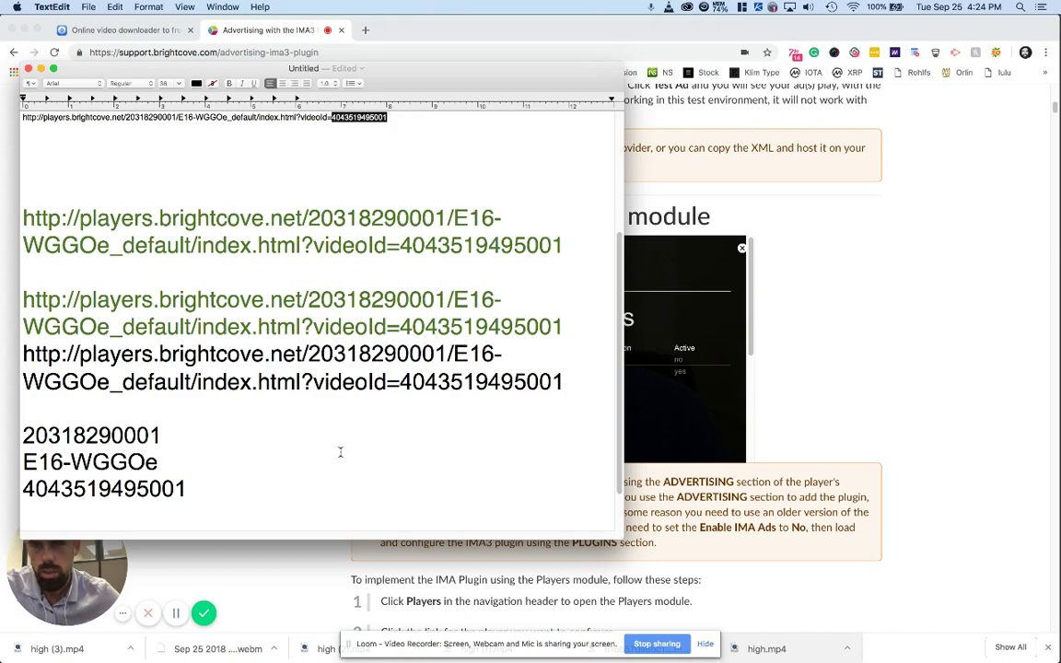
# - Switch to Chrome and enter the copied player URL in Apowersoft's Free Online Video Downloader
pyautogui.press('super+Tab')
pyautogui.click(92, 33)
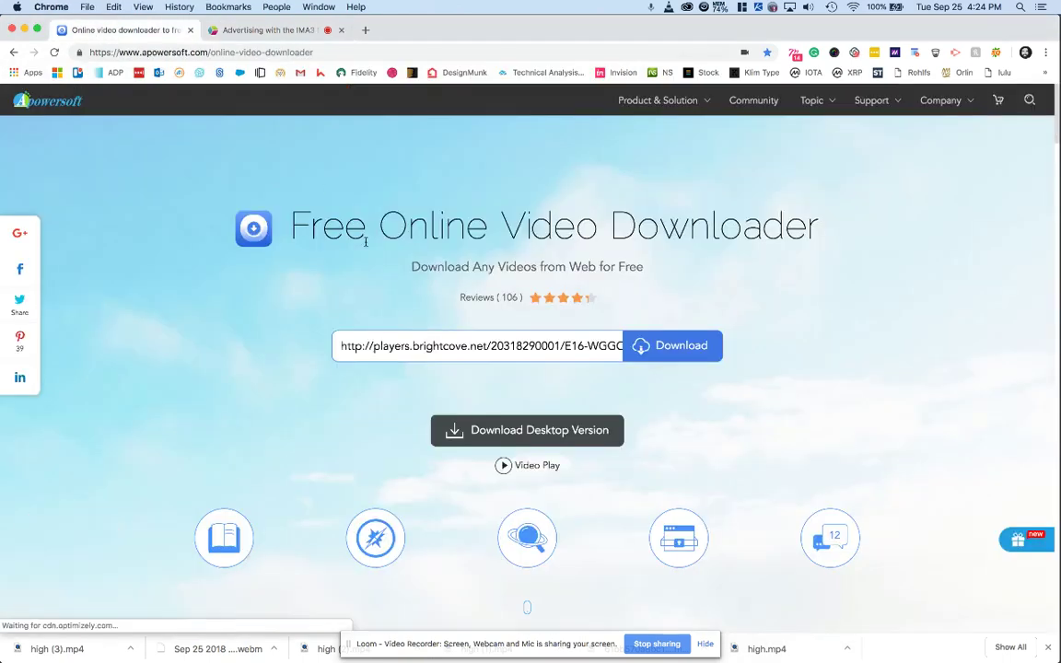
pyautogui.click(424, 346)
pyautogui.press('super+v')
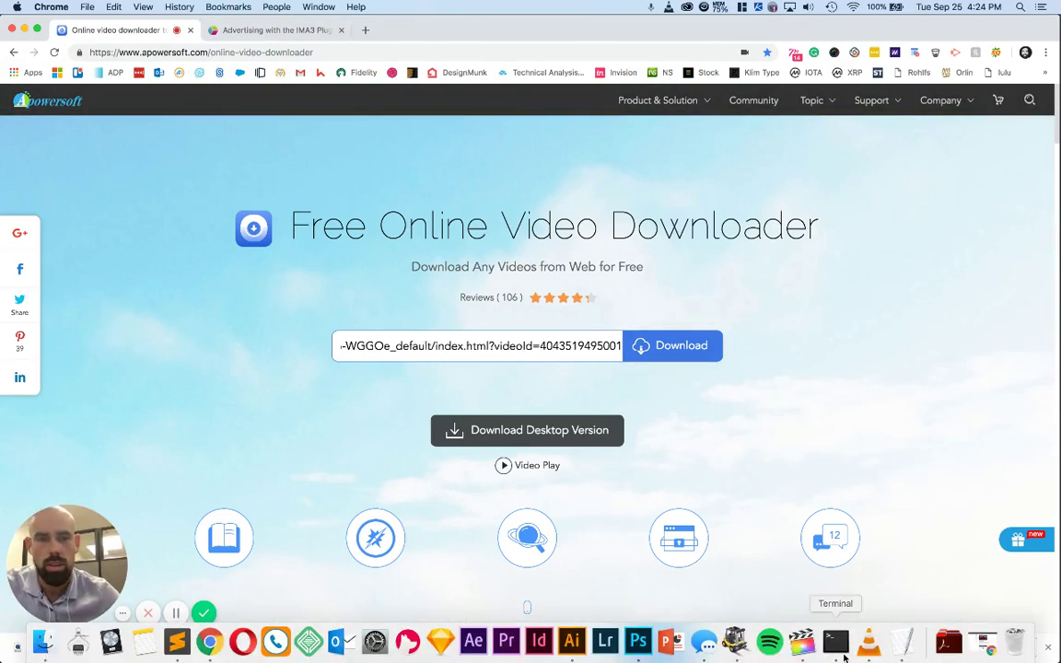
# - Switch to TextEdit and undo the pasted URL copy and the ID replacements, back to the placeholder URL template
pyautogui.click(900, 639)
pyautogui.press('super+z')
pyautogui.press('super+z')
pyautogui.press('super+z')
pyautogui.press('super+z')
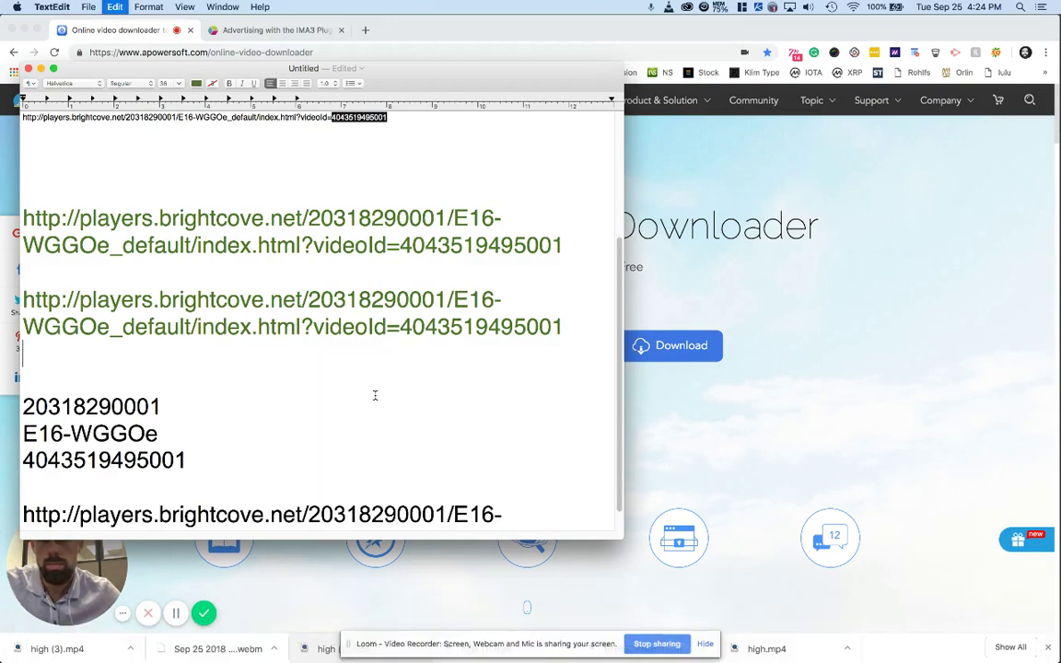
pyautogui.scroll(-1, 375, 399)
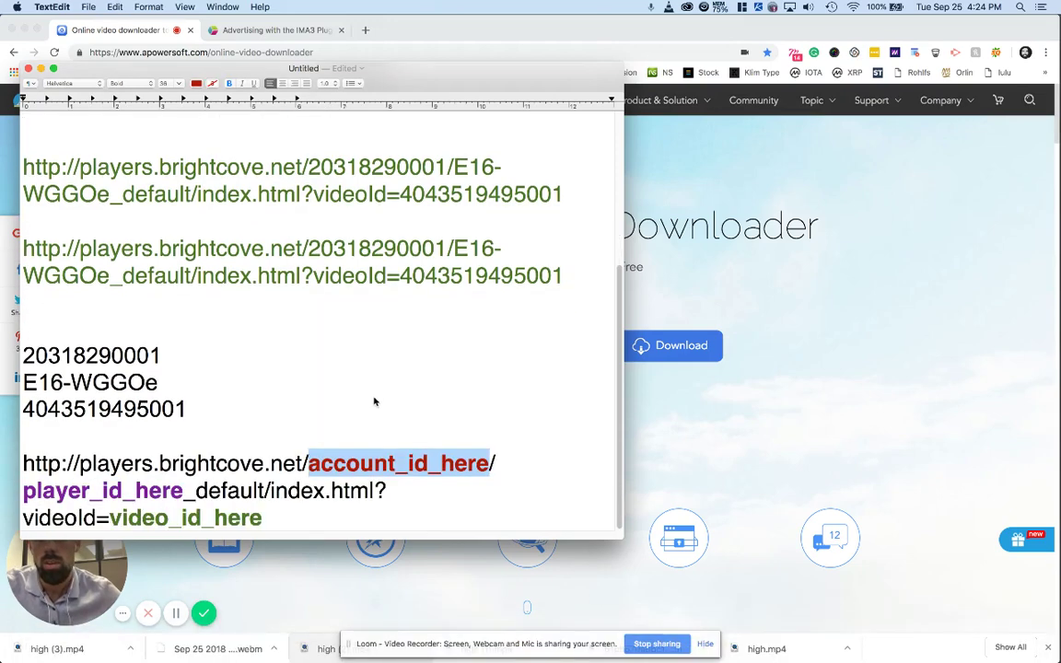
# - Highlight the whole placeholder URL template and bring up the Brightcove IMA3 plugin page with its Player Information overlay
pyautogui.click(308, 509)
pyautogui.tripleClick(152, 481)
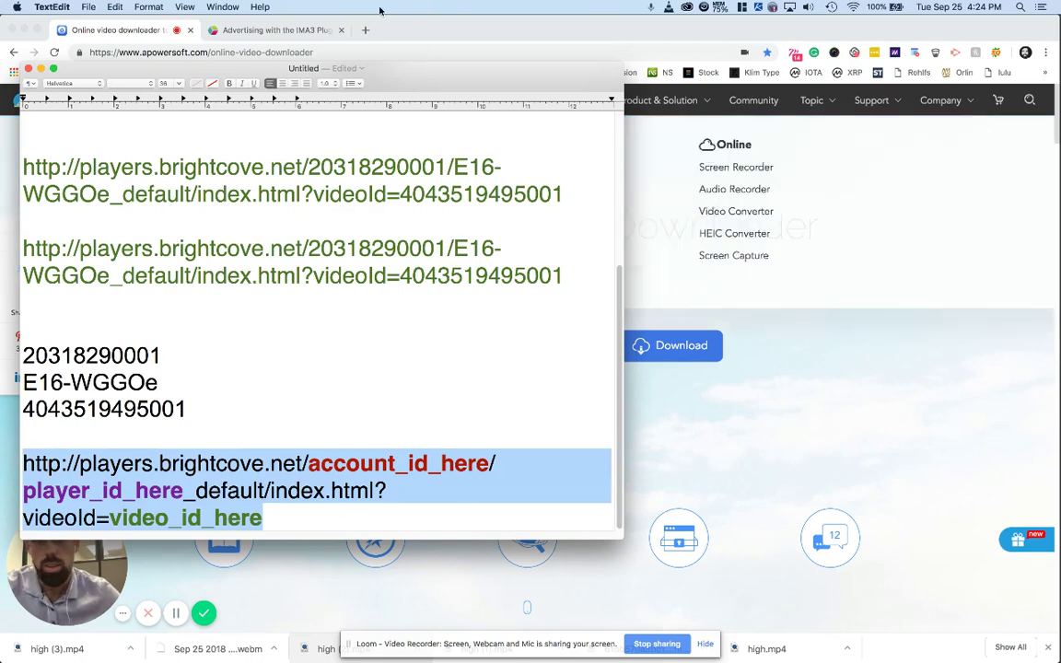
pyautogui.click(267, 30)
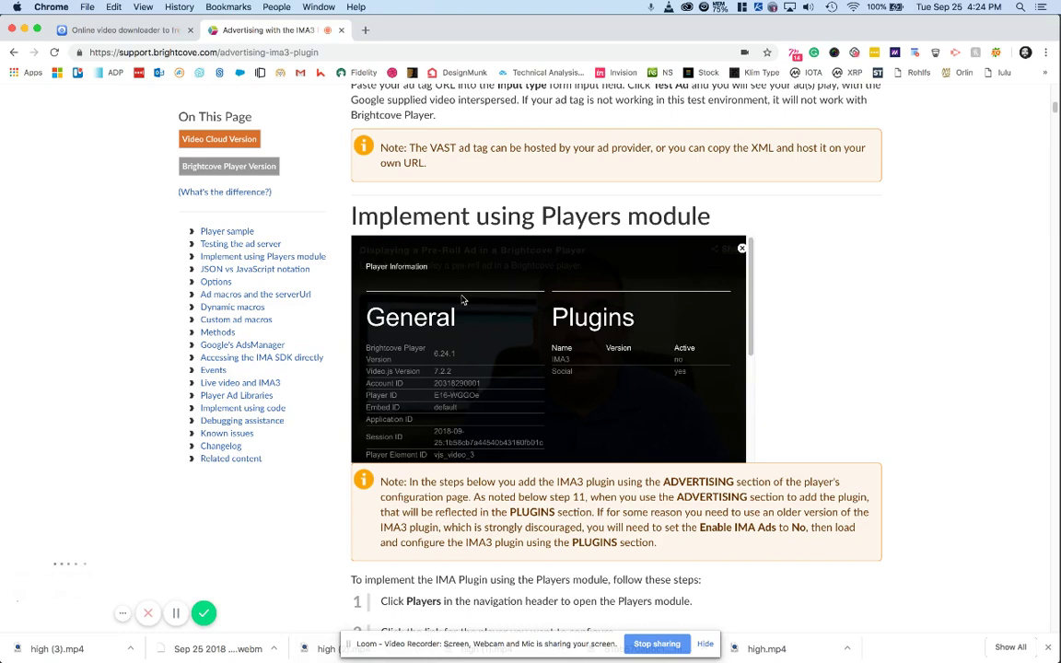